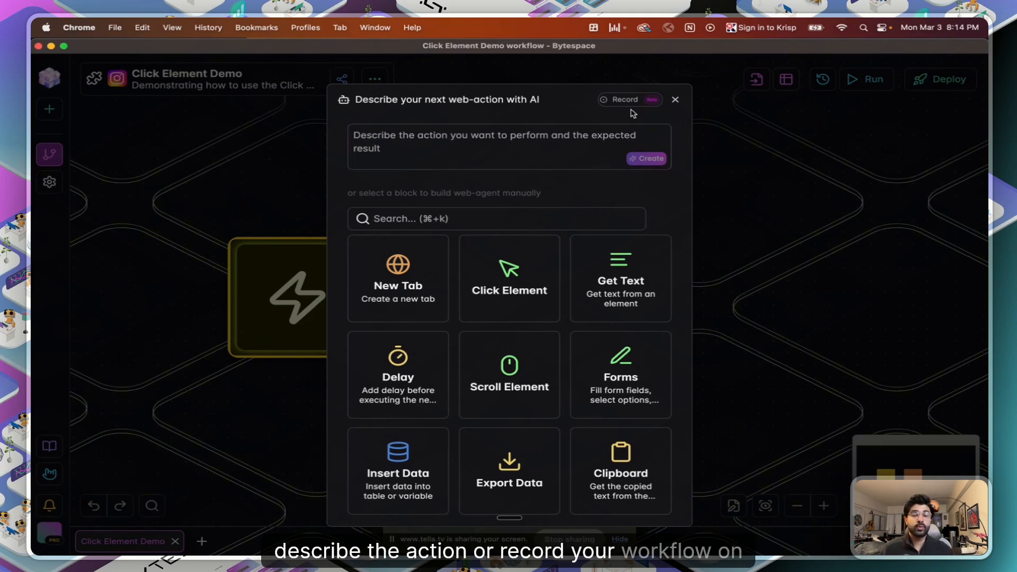
Create an AI-generated web action described as "Click on the "Explore" button on the side navigation panel"
left_click(491, 145)
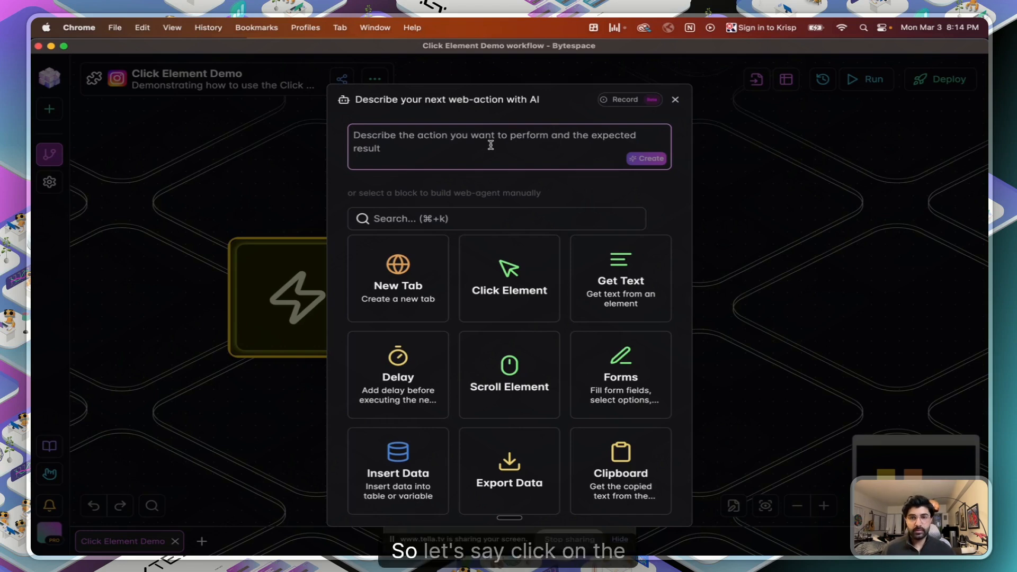
type("Click on the \"Explore\"b")
key("BackSpace")
type("button ")
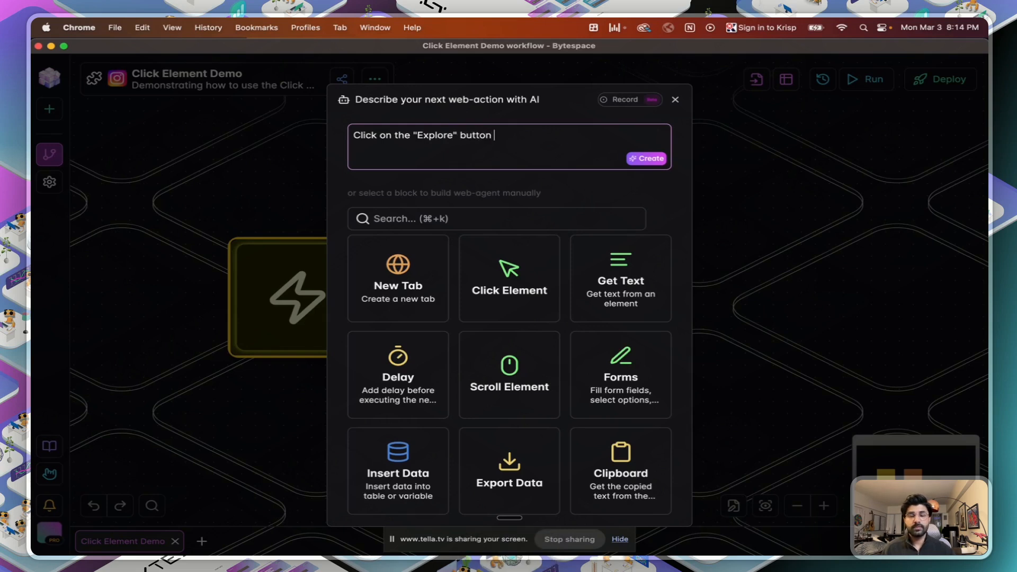
type("on the side ")
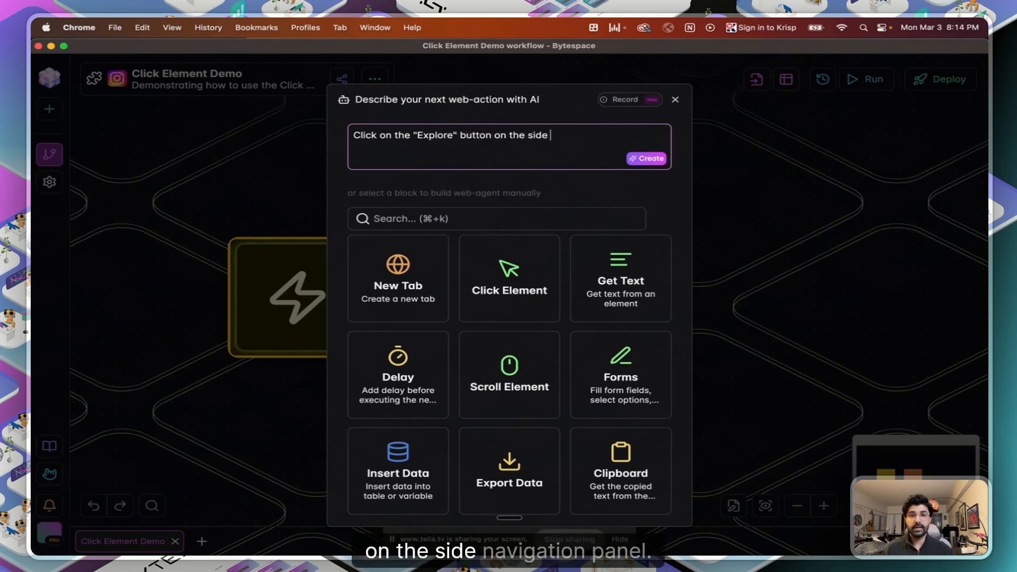
type("nabvi")
type("viga")
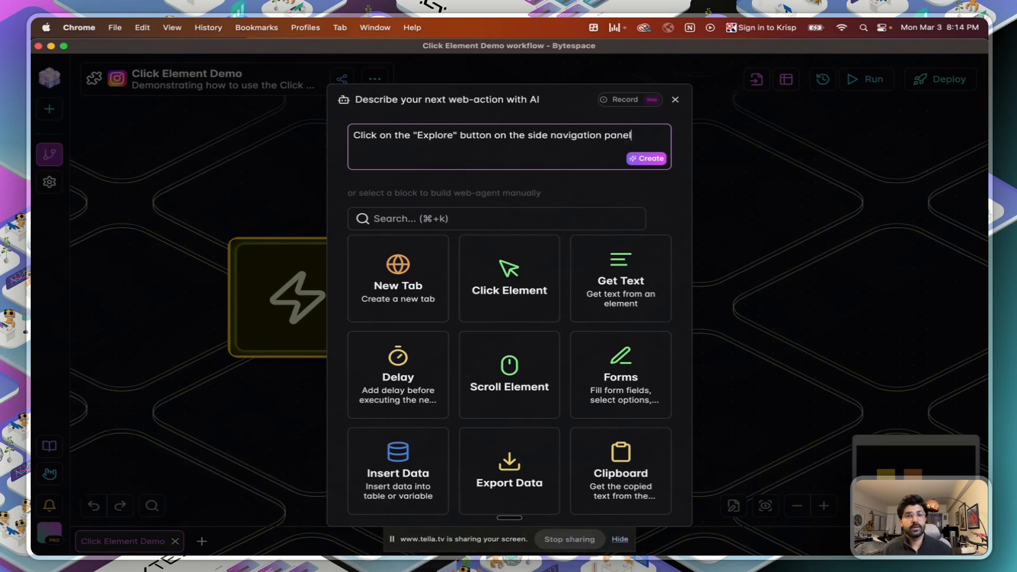
left_click(646, 158)
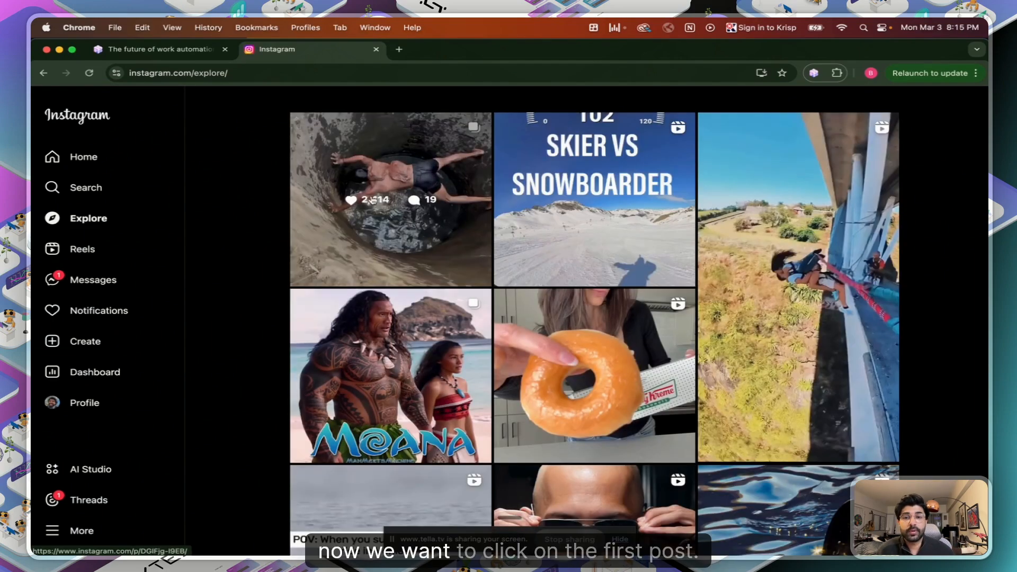
Return to the workflow editor, add a Click Element block after the Explore action and open its settings
key("ctrl+Up")
left_click(794, 227)
left_click_drag(864, 248, 633, 249)
left_click(581, 296)
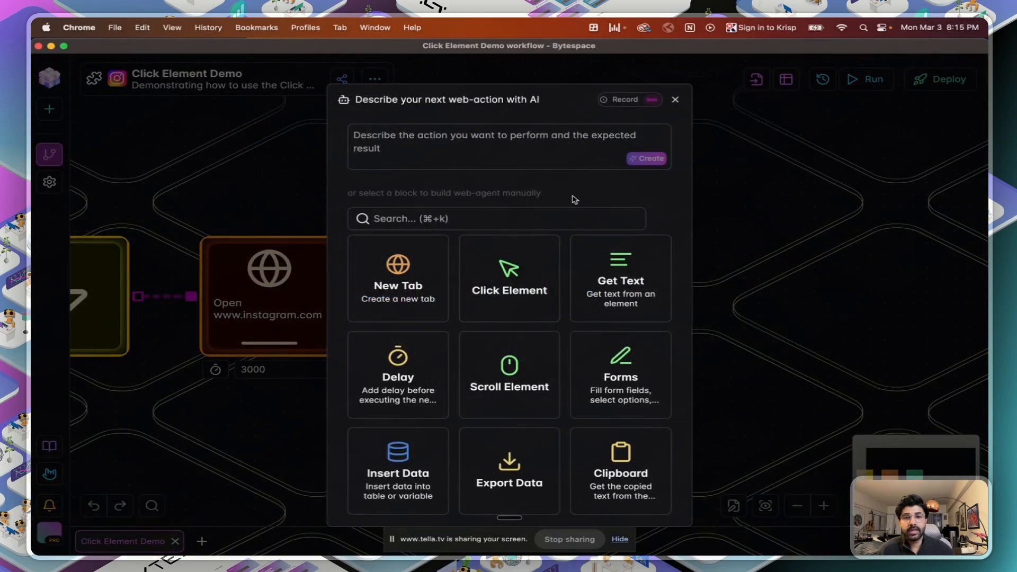
left_click(512, 294)
left_click(714, 335)
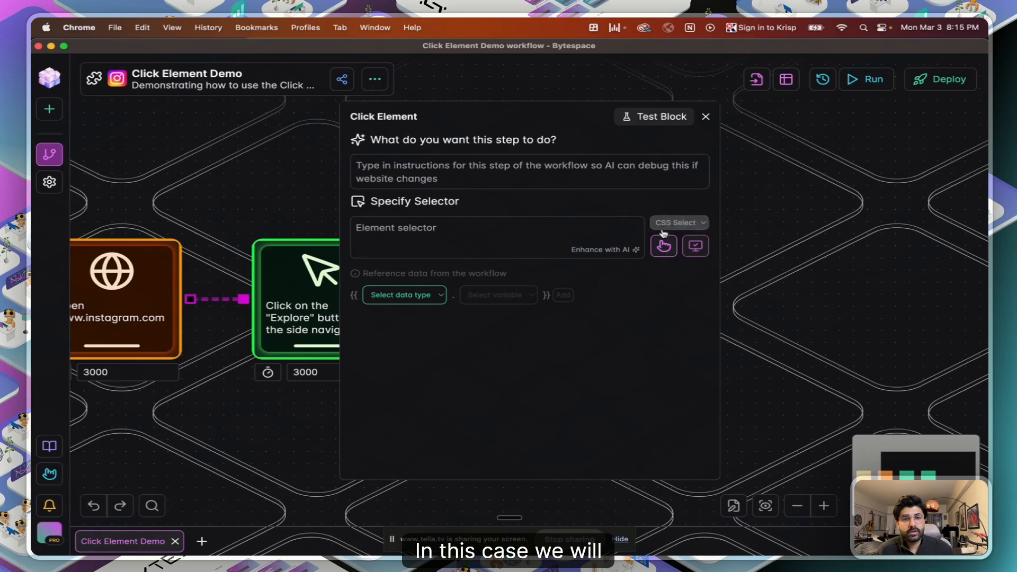
Capture the tall post in the third column of Instagram's Explore grid as the block's element selector
left_click(663, 246)
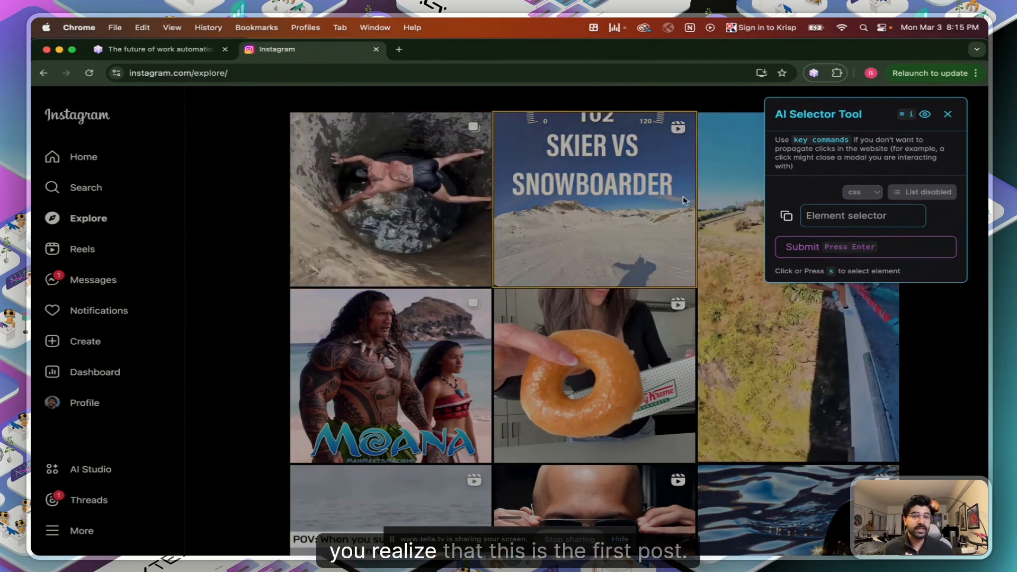
left_click(779, 363)
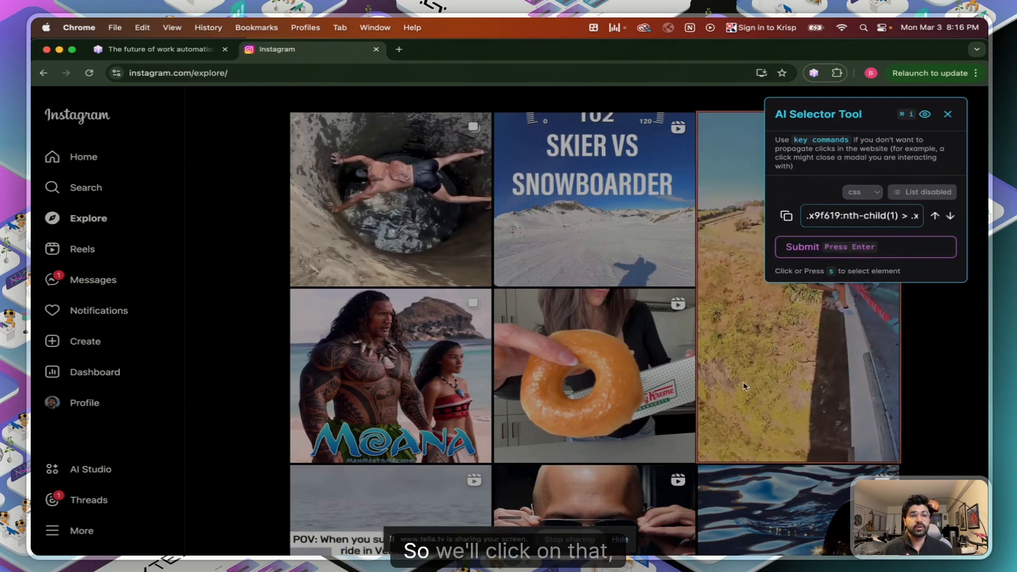
left_click(900, 249)
Set the block's instruction to "Click on the first post in the list of posts" and verify its selector
left_click(354, 175)
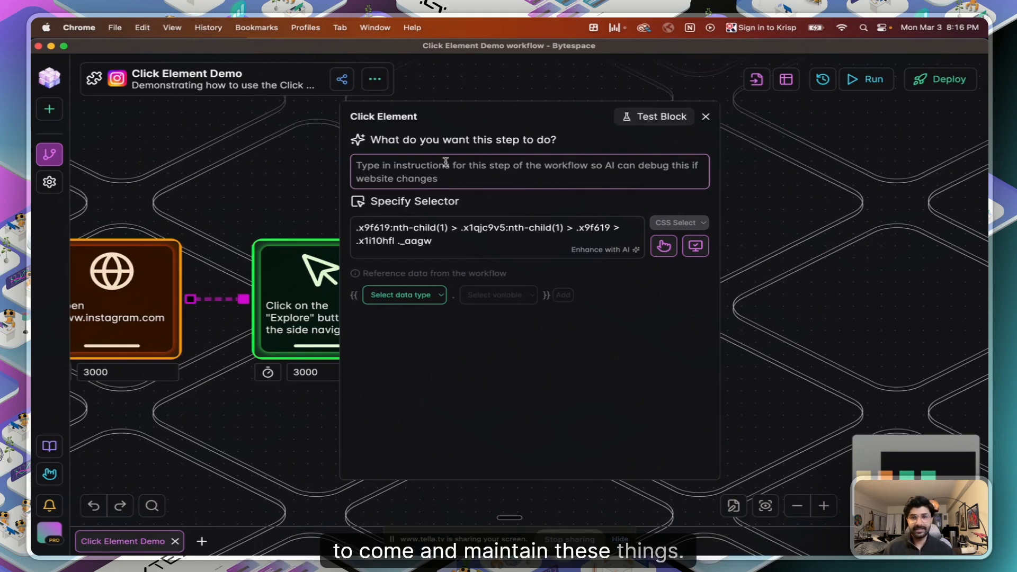
type("Cl;i")
key("BackSpace")
type("ick on the first post in the")
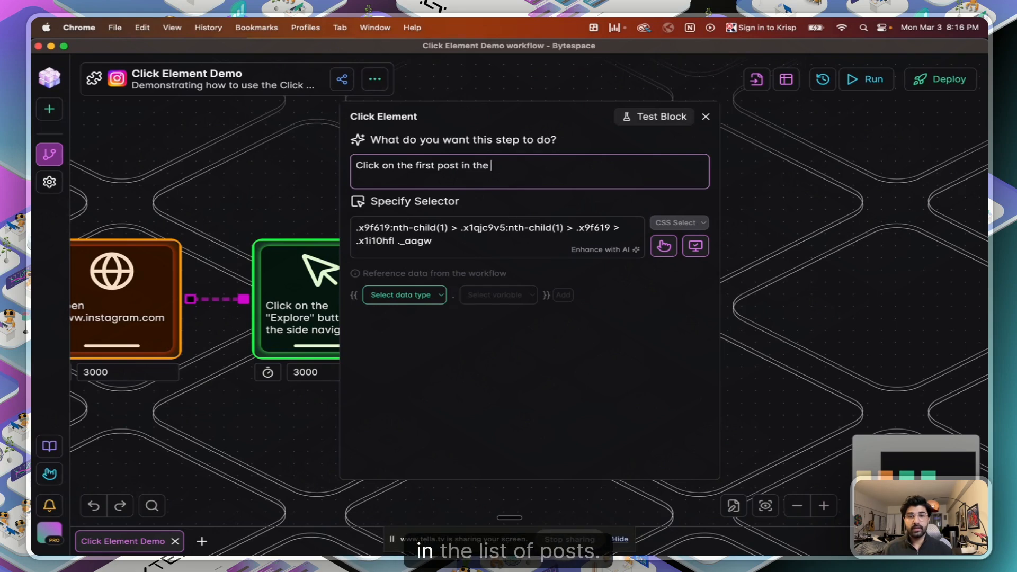
type(" list of posts")
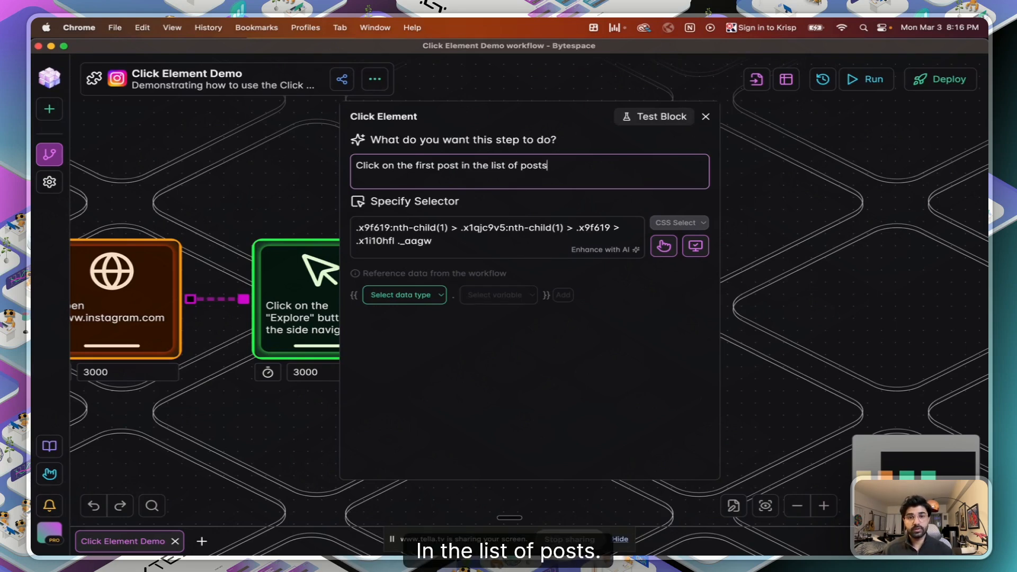
left_click(695, 245)
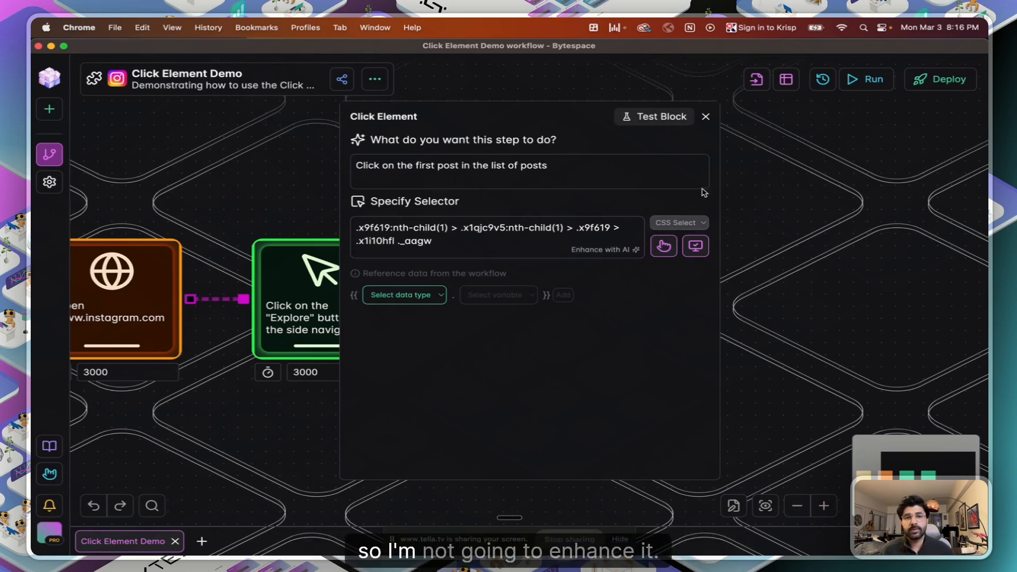
Close the block's settings, test the first-post click block on the live Instagram page and return to the workflow editor
left_click(705, 117)
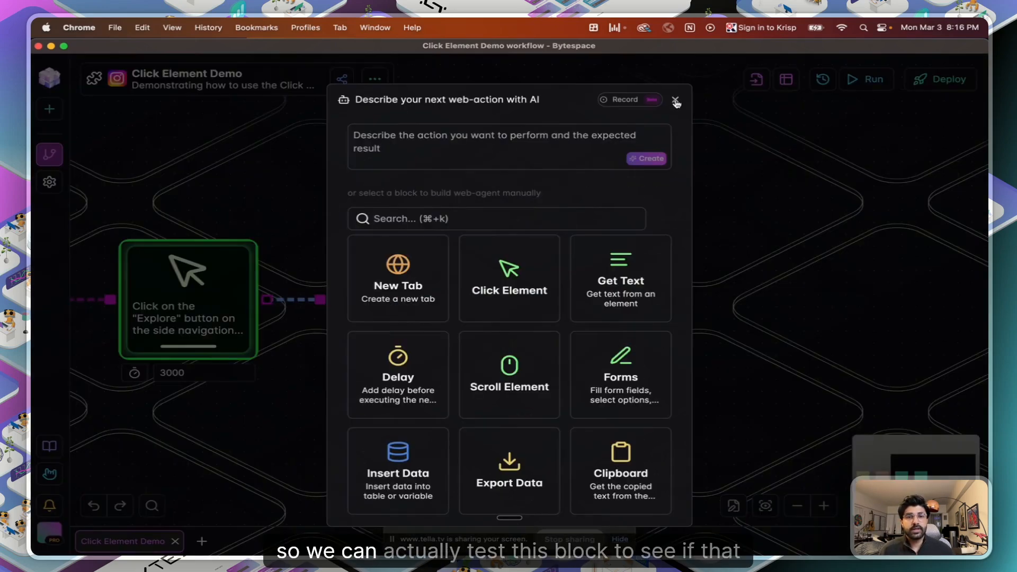
left_click(411, 225)
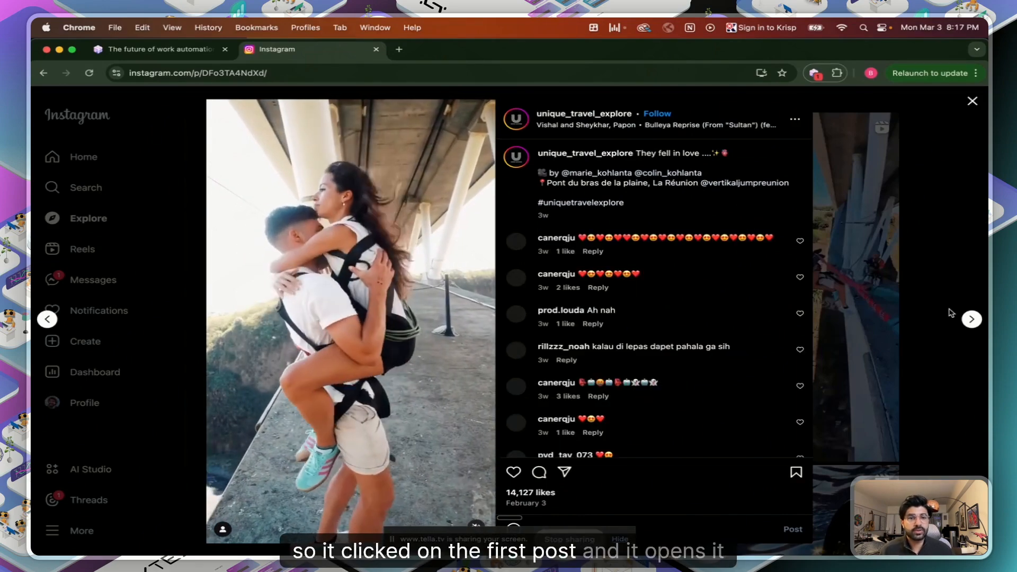
key("ctrl+Up")
left_click(446, 274)
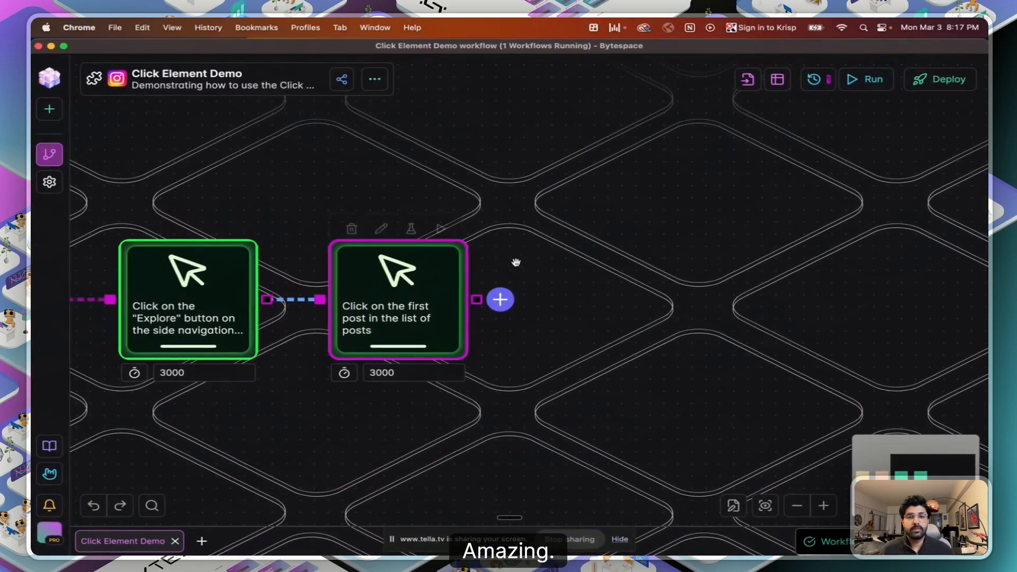
Add another Click Element block after the first-post block and capture the opened post's heart button as its selector
left_click(507, 300)
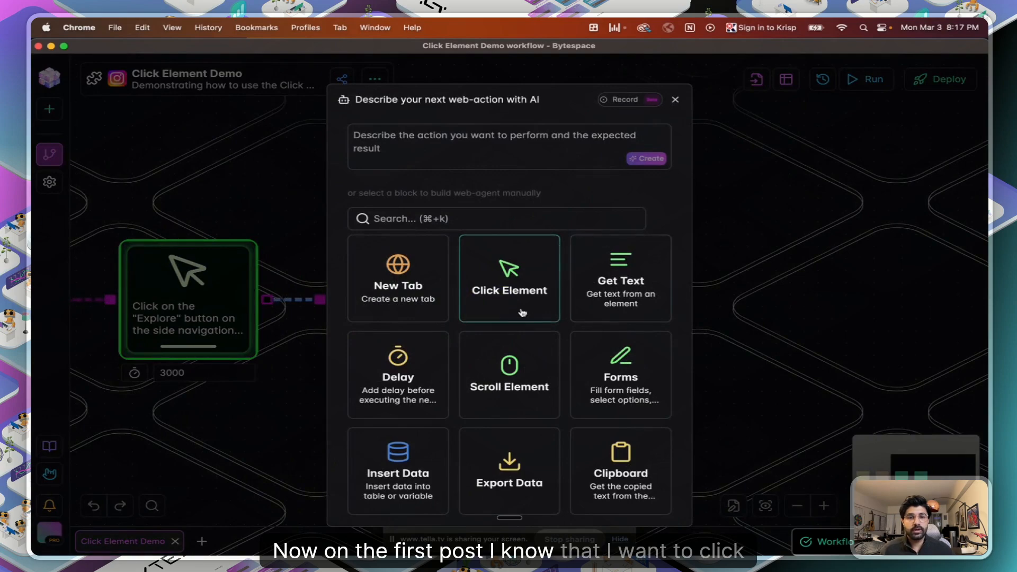
left_click(518, 310)
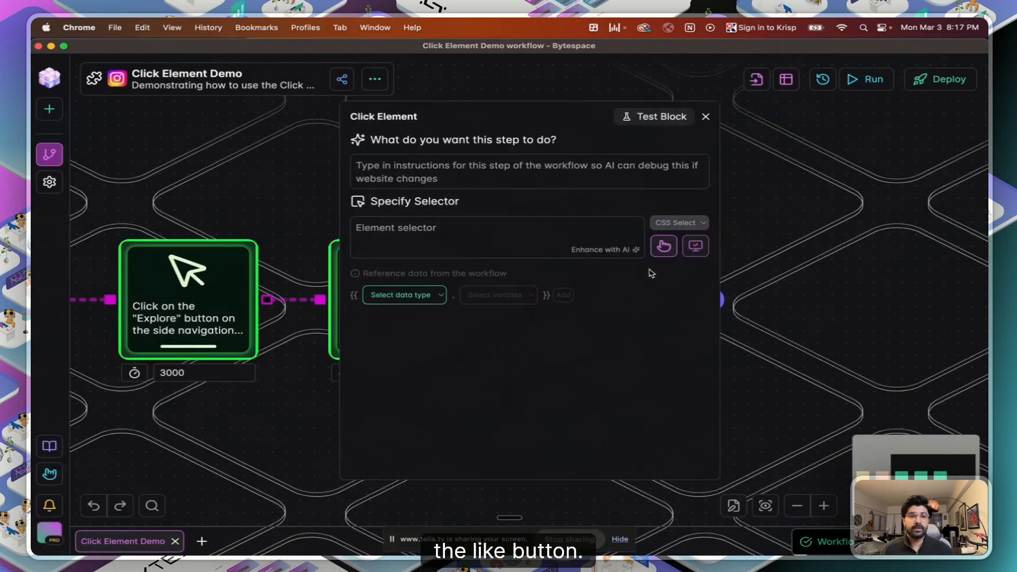
left_click(663, 246)
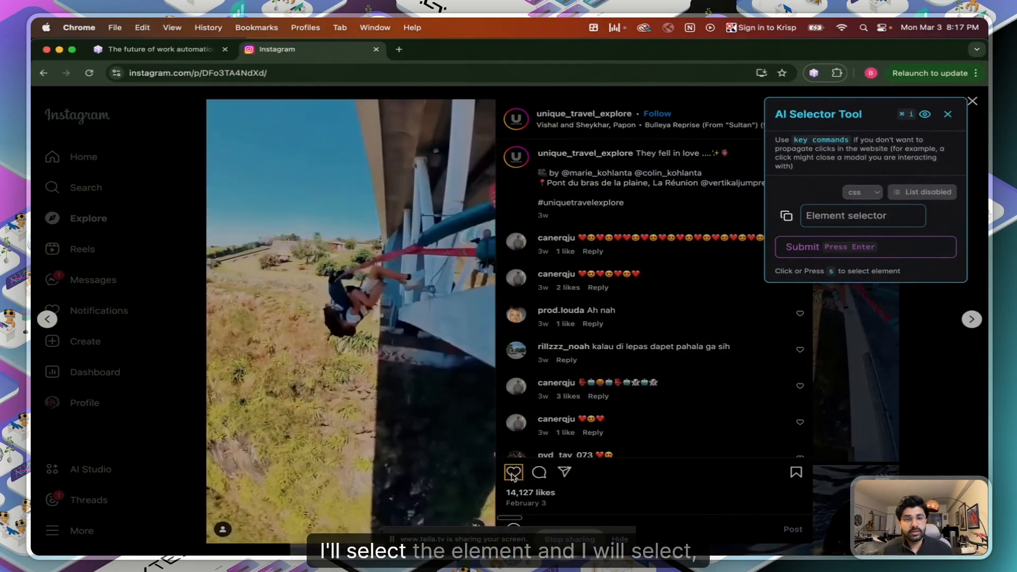
left_click(511, 475)
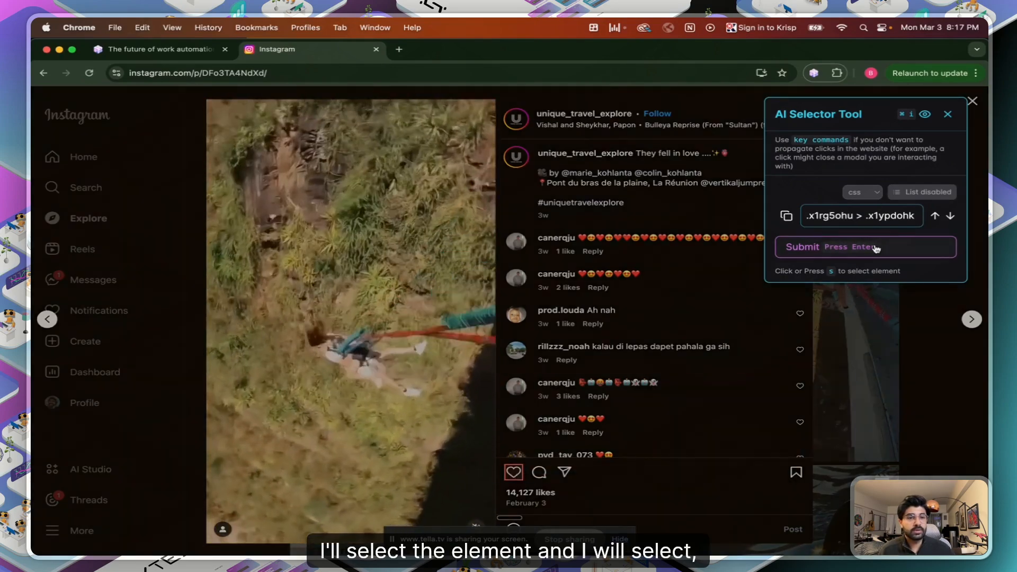
left_click(877, 246)
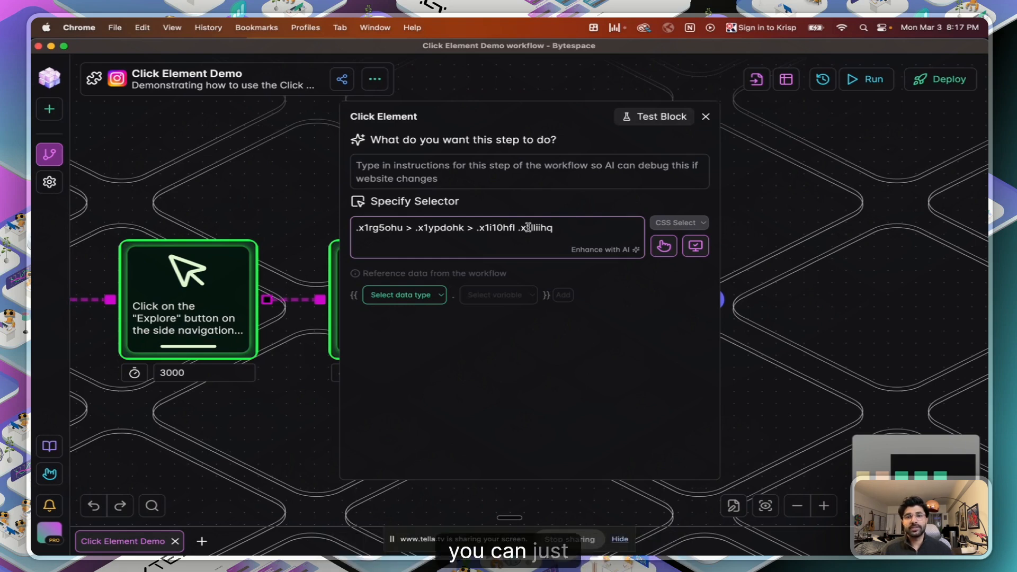
Set the new block's instruction to "Click on the heart like button on the post to like the post"
left_click(499, 180)
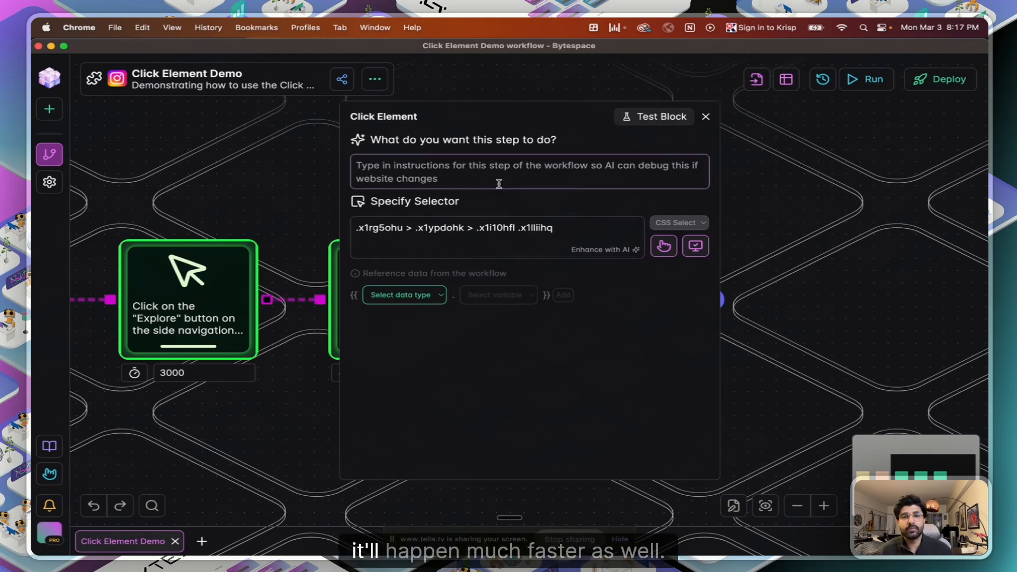
type("Click on the heart")
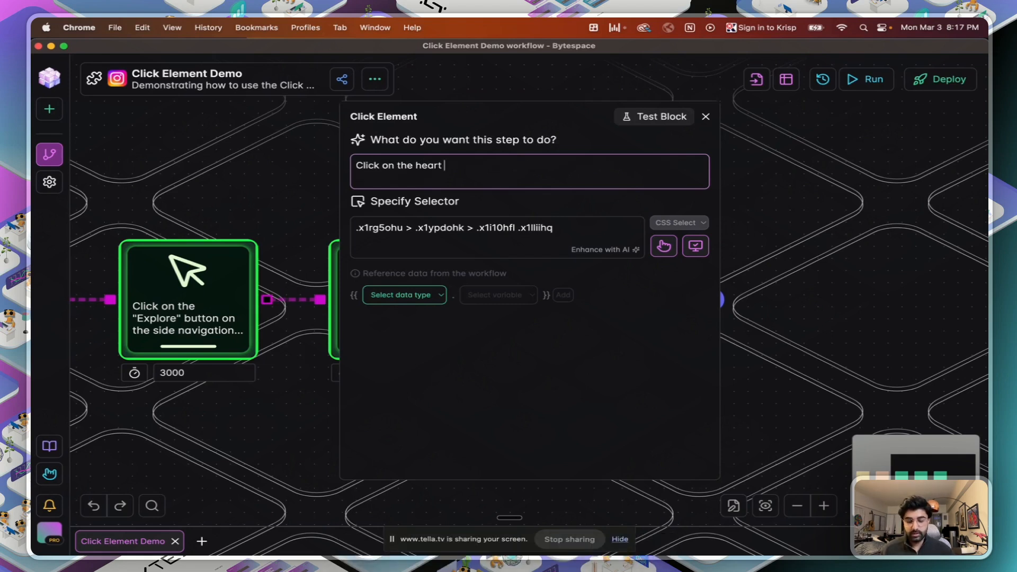
type("like button on the post toi li")
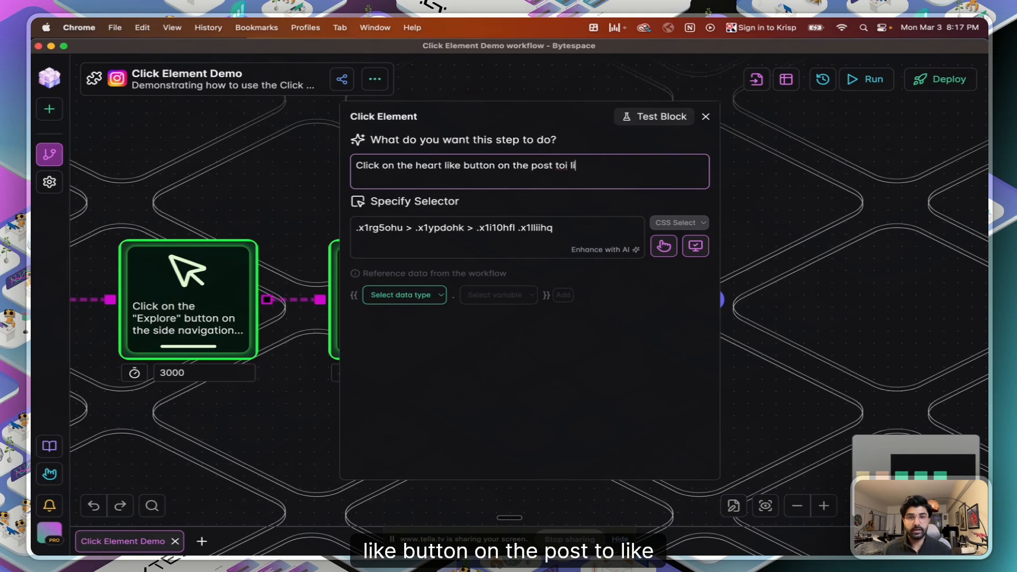
key("BackSpace")
key("BackSpace")
key("BackSpace")
key("BackSpace")
type("like ")
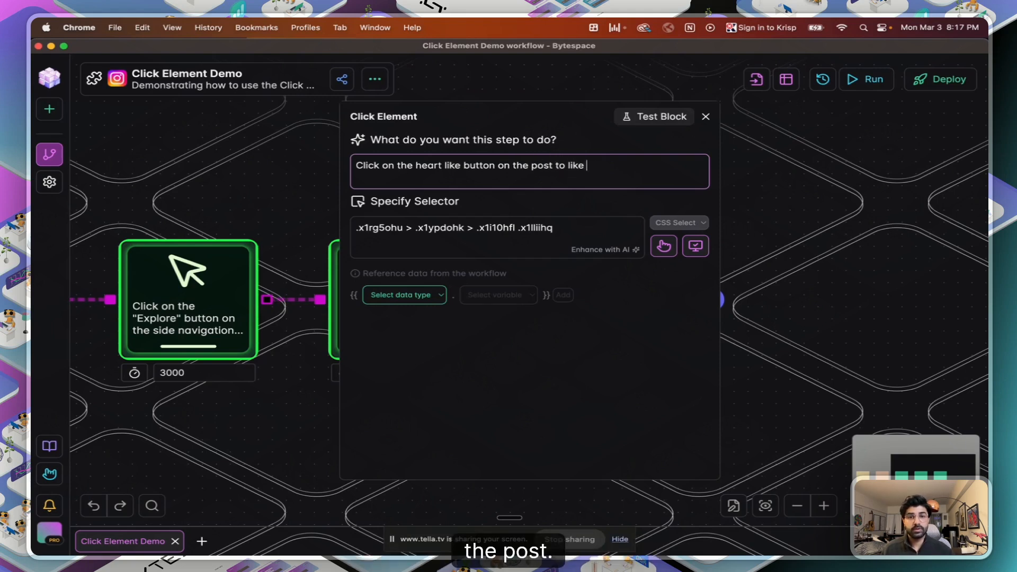
type("the post")
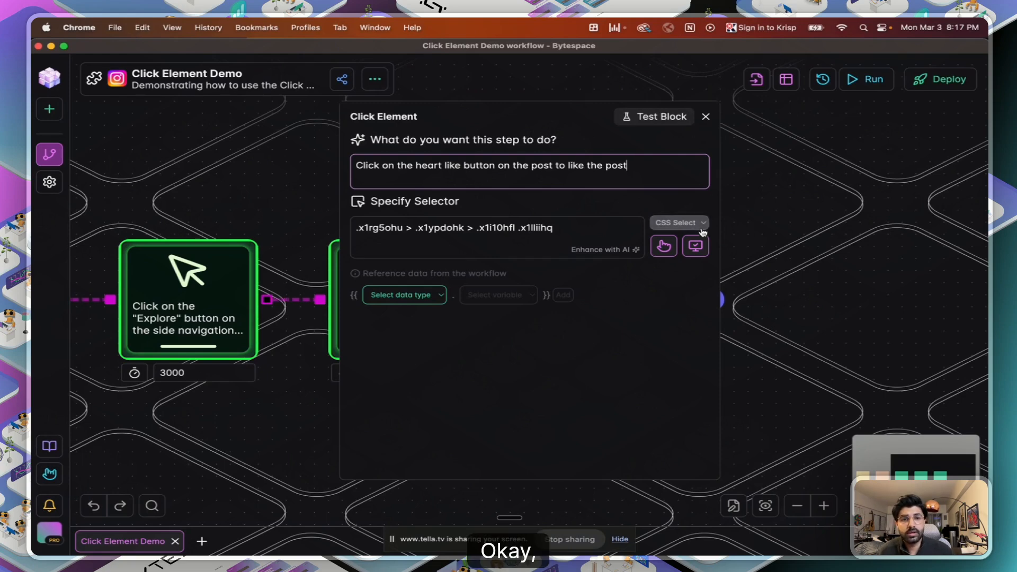
Verify the like button's selector, enhance it with AI and close the block's settings
left_click(696, 245)
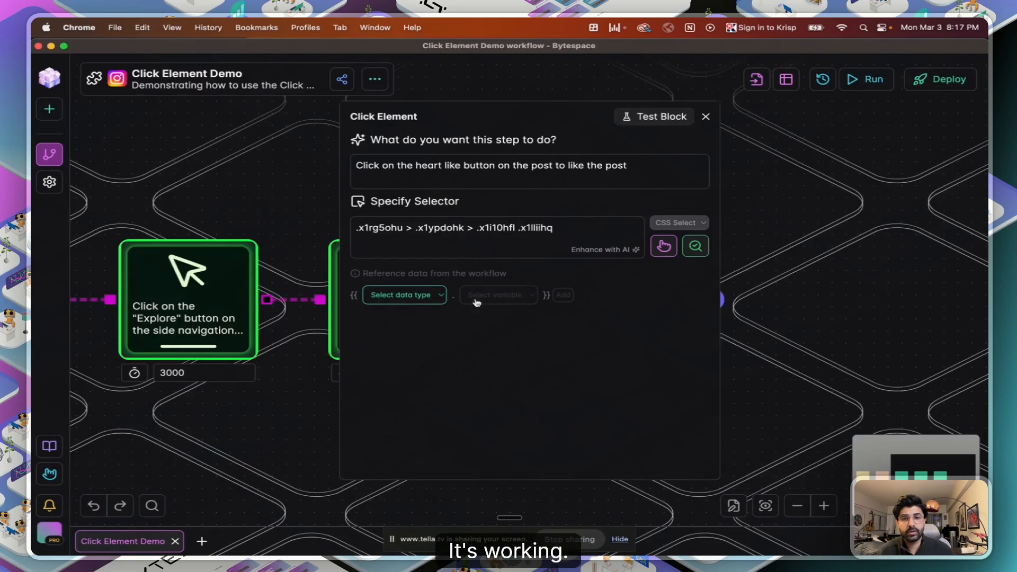
left_click(603, 248)
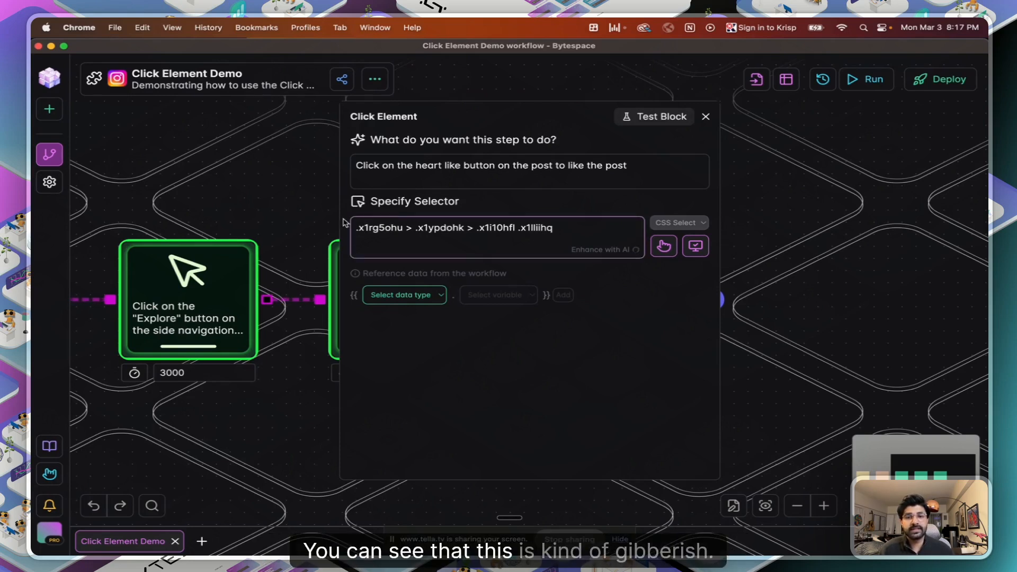
key("super+grave")
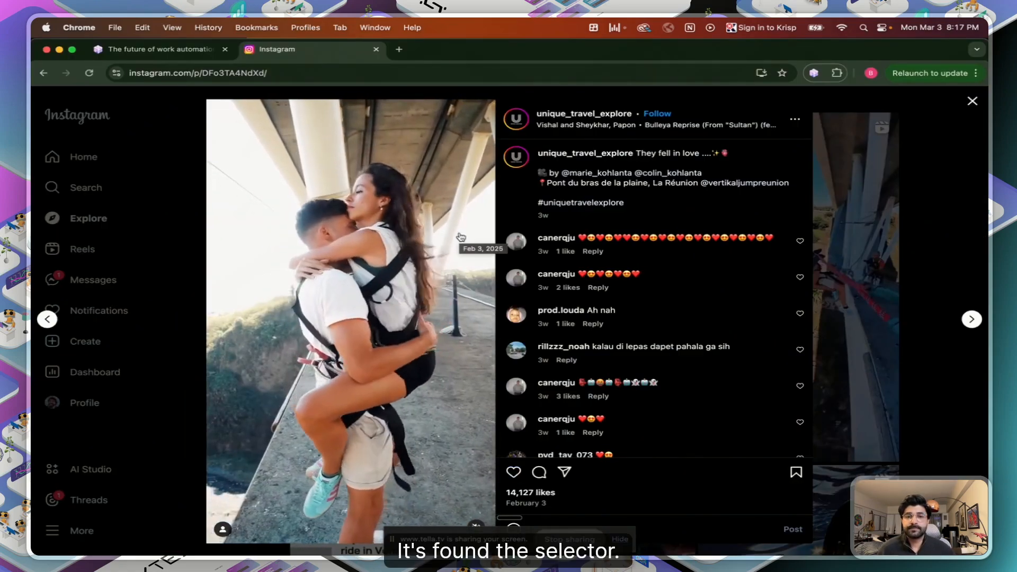
key("ctrl+Up")
left_click(387, 221)
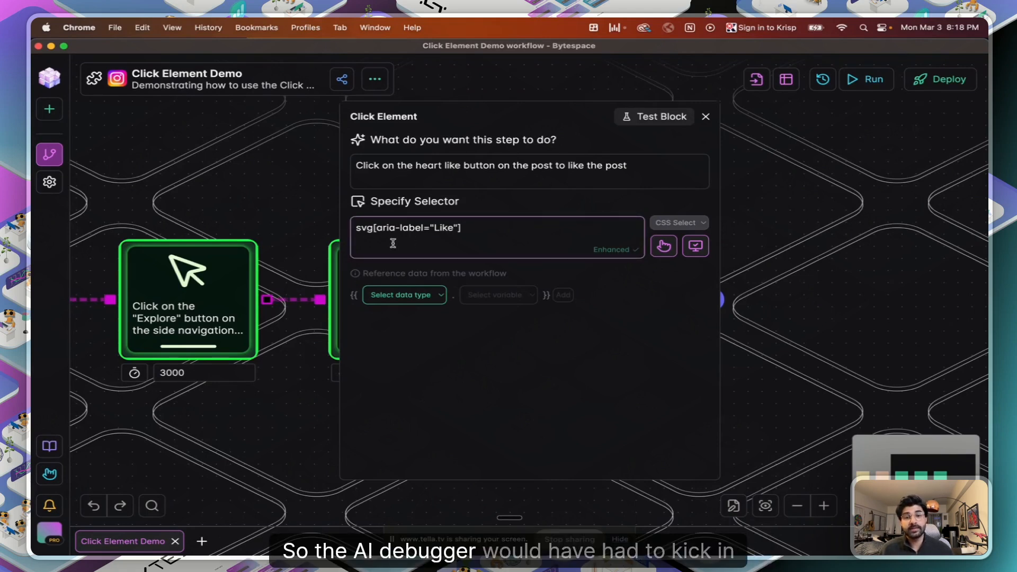
left_click(706, 117)
Add a further Click Element block after the like block and open its settings
left_click(589, 295)
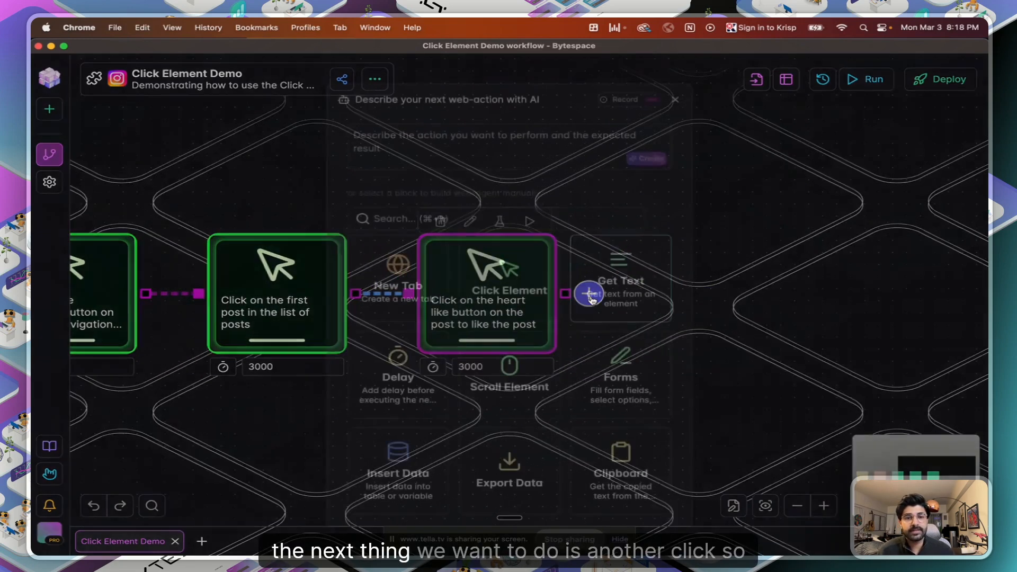
left_click(503, 273)
left_click(699, 290)
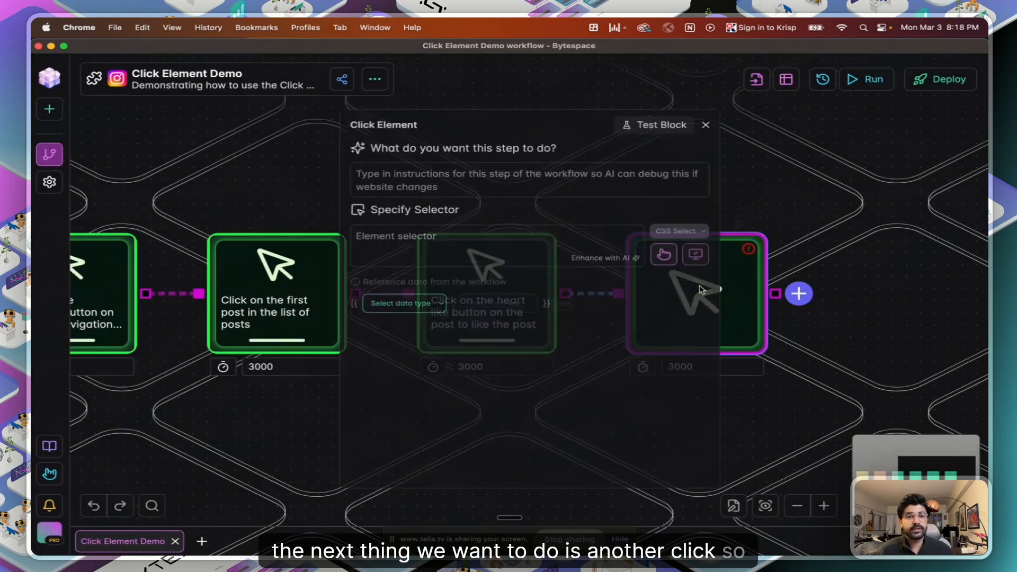
Start picking an element on the opened Instagram post for the new Click Element block's selector
left_click(669, 250)
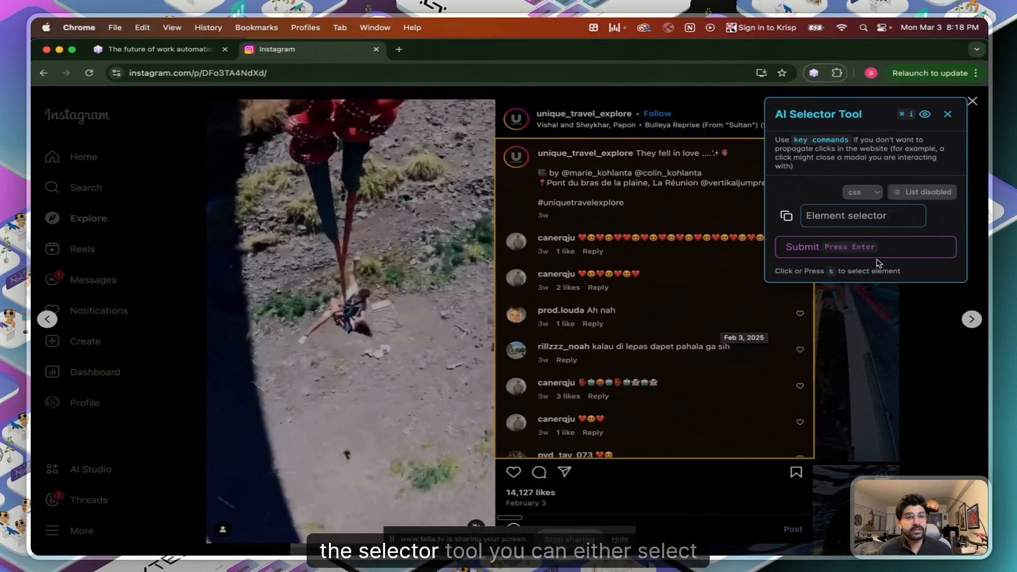
Try list selection on the opened post's comments and switch list mode back off
left_click(930, 196)
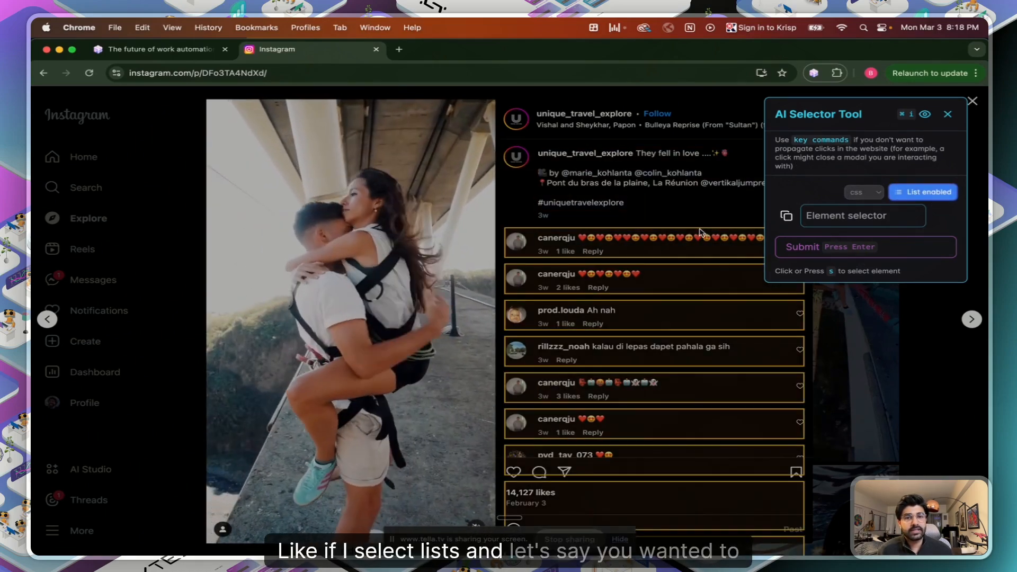
left_click(702, 237)
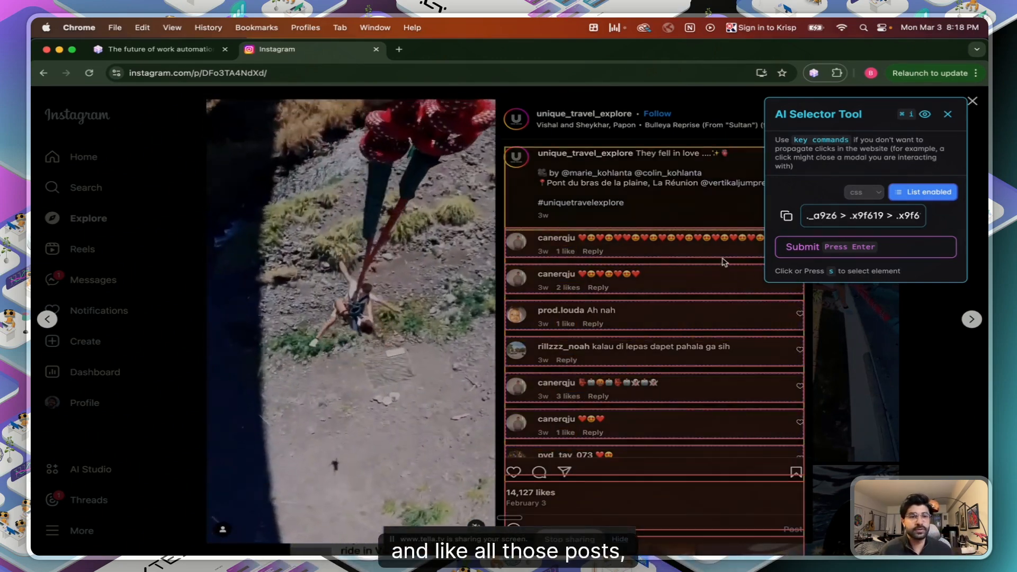
left_click(909, 193)
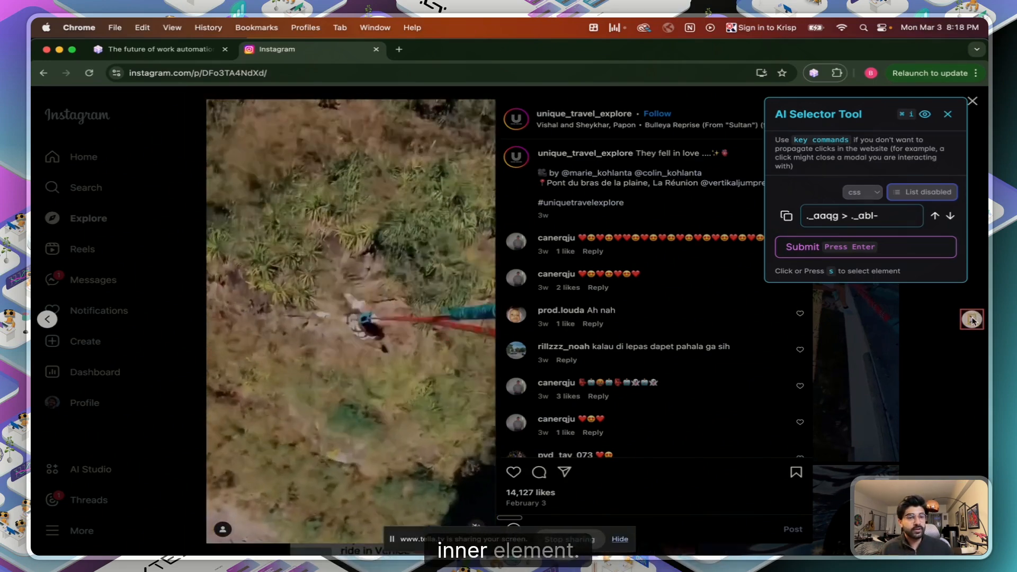
Capture the next-post arrow as the selector and set the instruction to "Click on the next button to navigate to the next post"
left_click(972, 321)
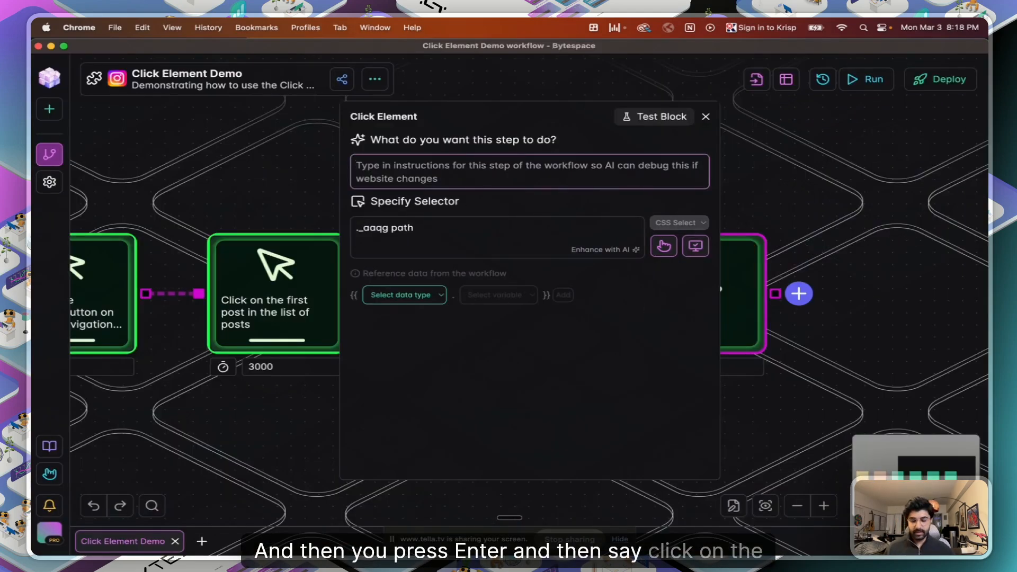
type("Click on the next button to navigate to the next post")
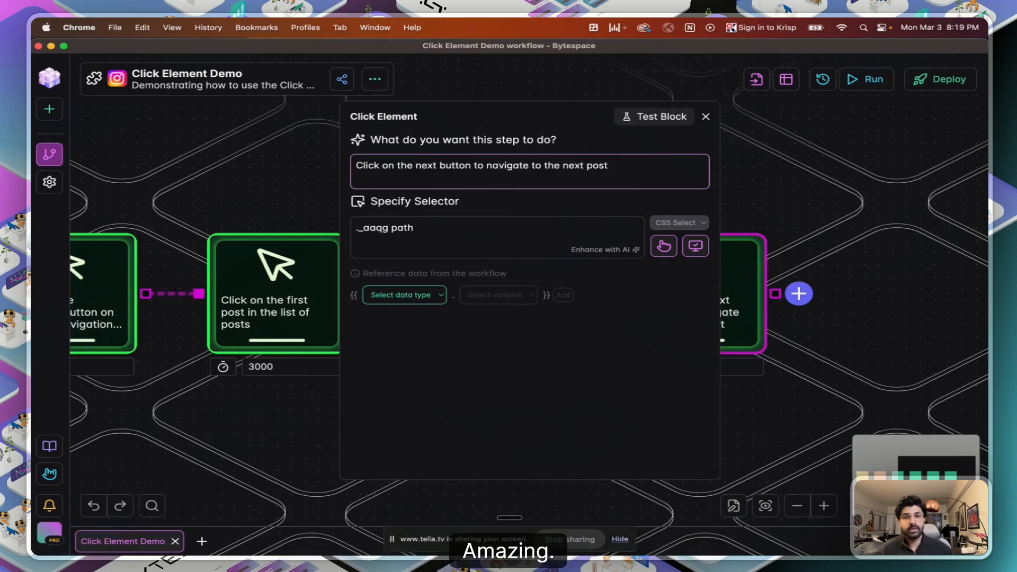
Verify the next-post arrow's selector, enhance it with AI and close the block's settings
left_click(695, 246)
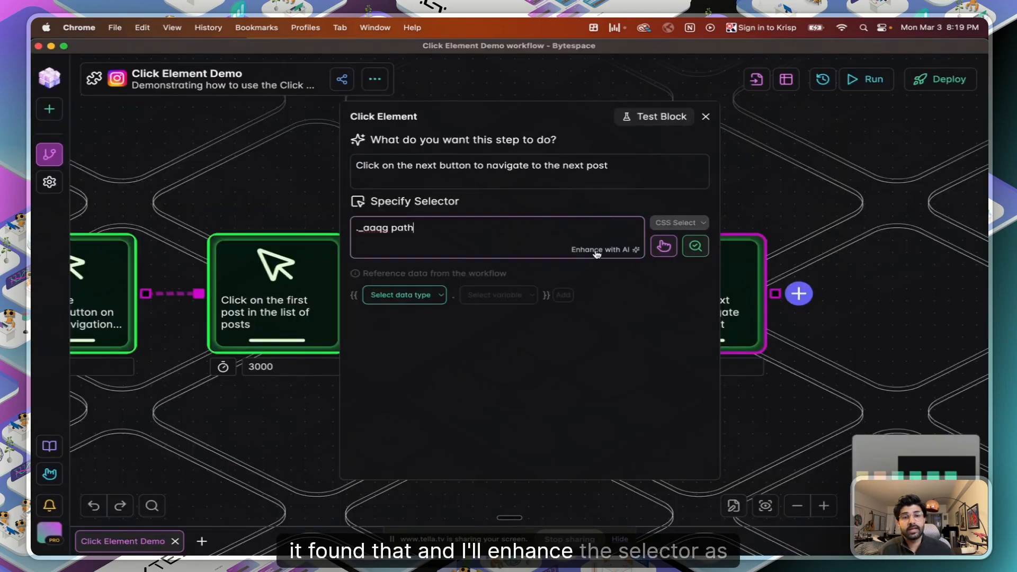
left_click(597, 253)
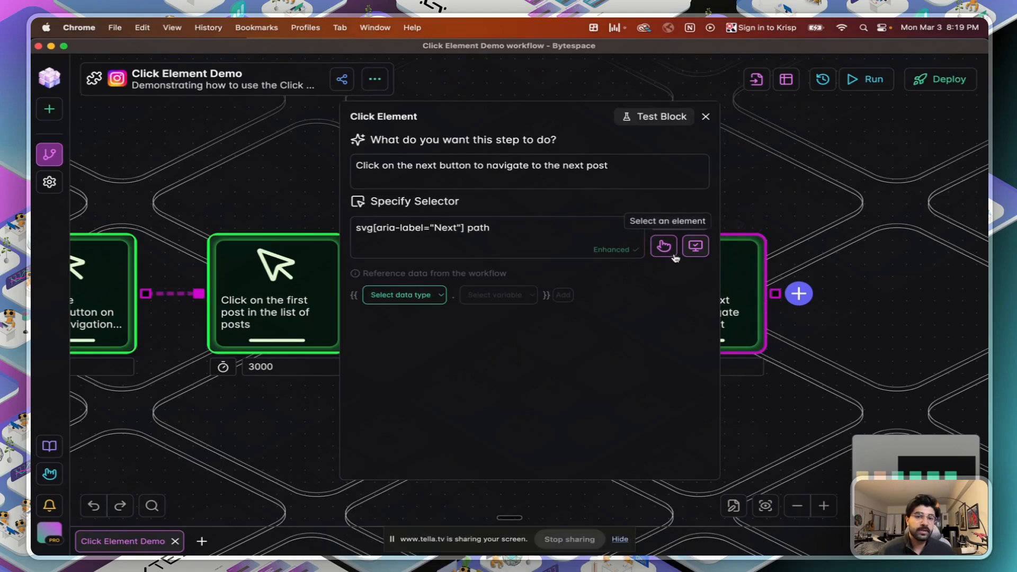
left_click(705, 116)
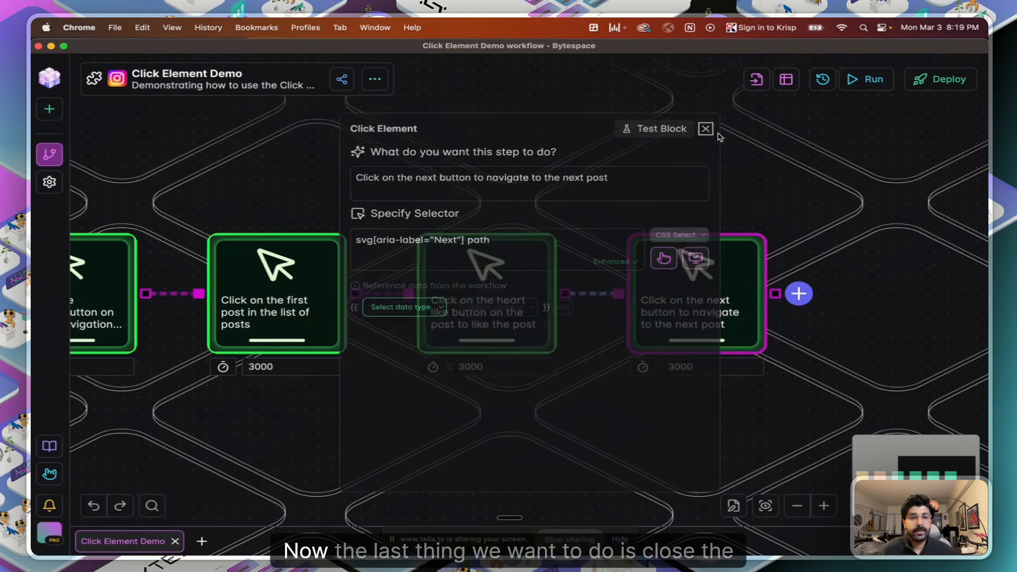
Add a Close Tab block after the next-post block and set its instruction to "Close the active tab"
left_click(784, 289)
scroll(501, 397, "down", 5)
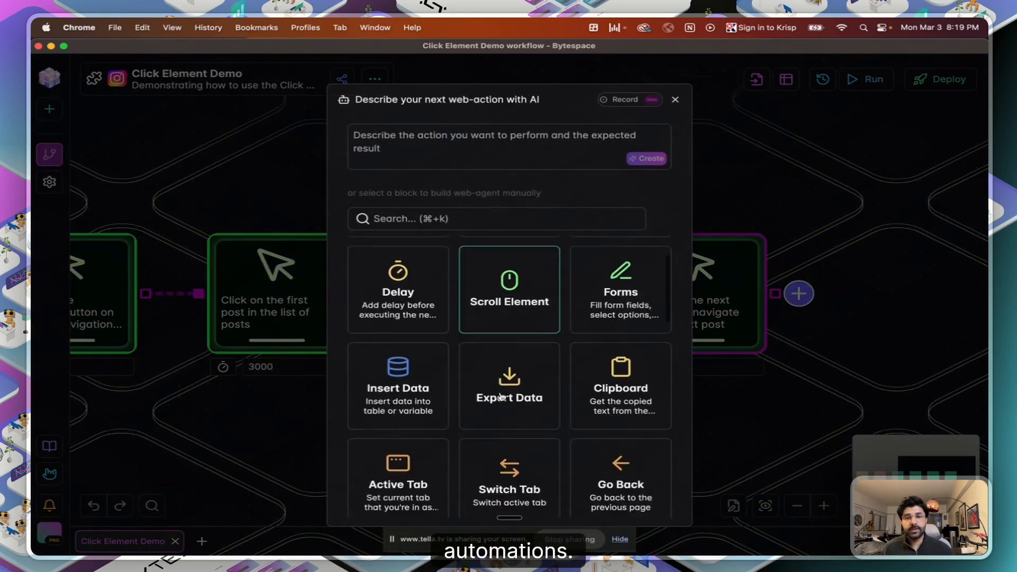
left_click(524, 357)
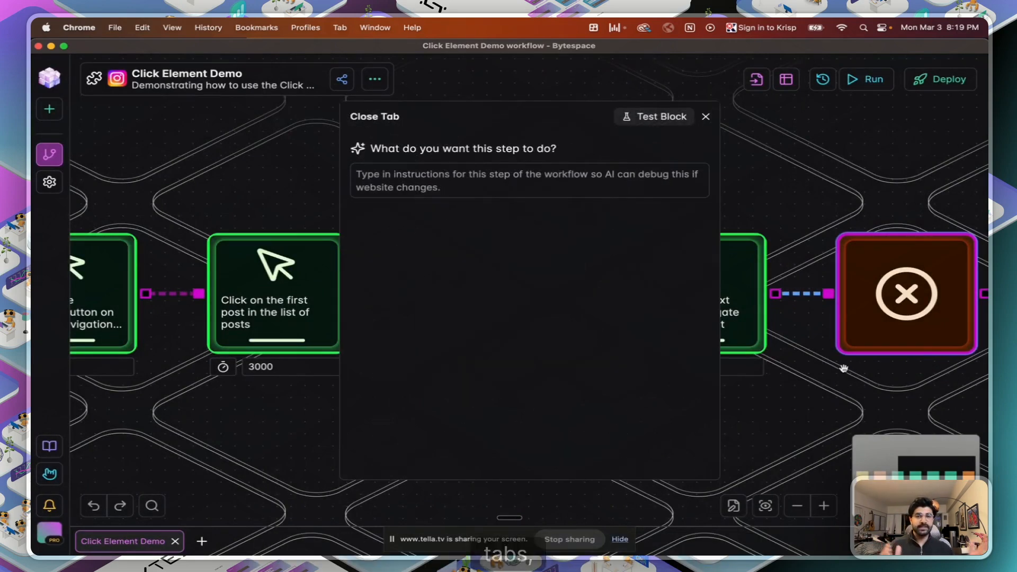
left_click(594, 182)
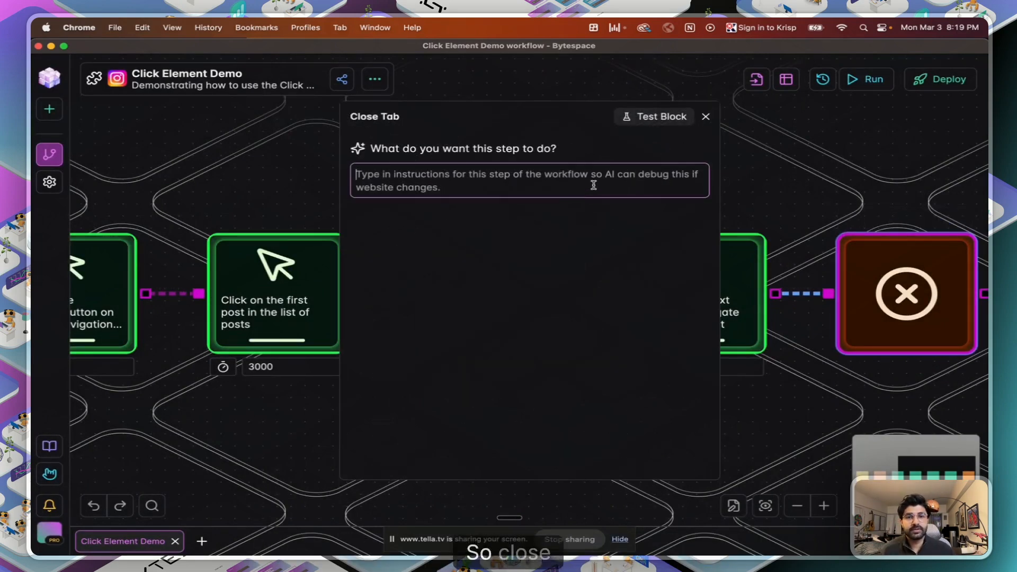
type("Close the activ")
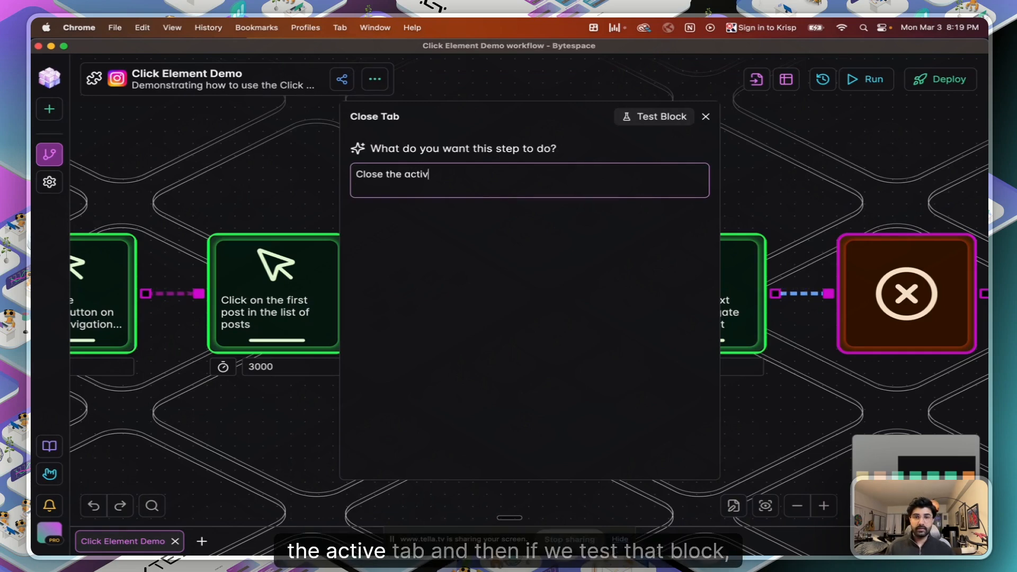
type("e tab")
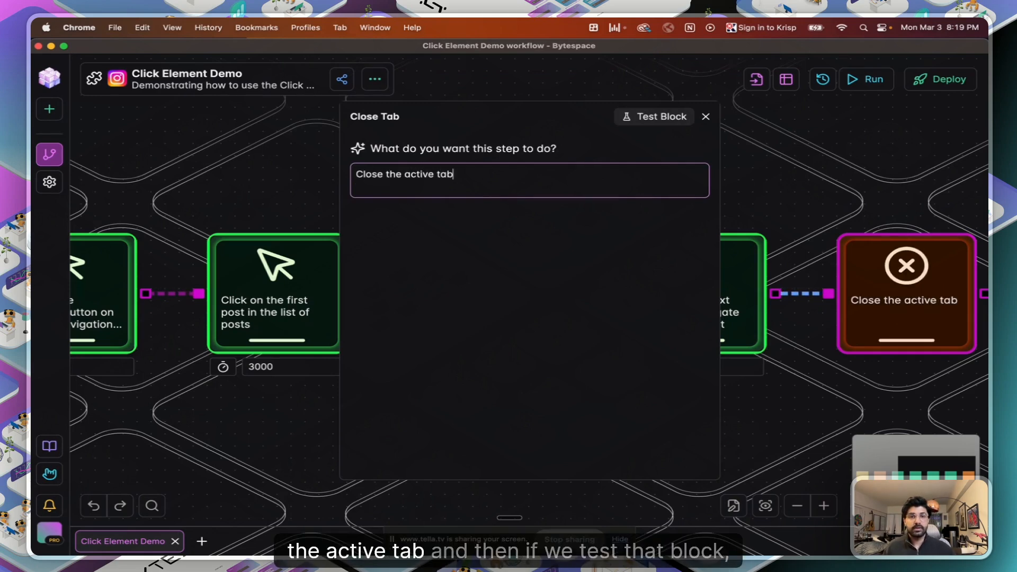
Test the Close Tab block, return to the workflow window and close the block's settings
left_click(656, 124)
key("ctrl+Up")
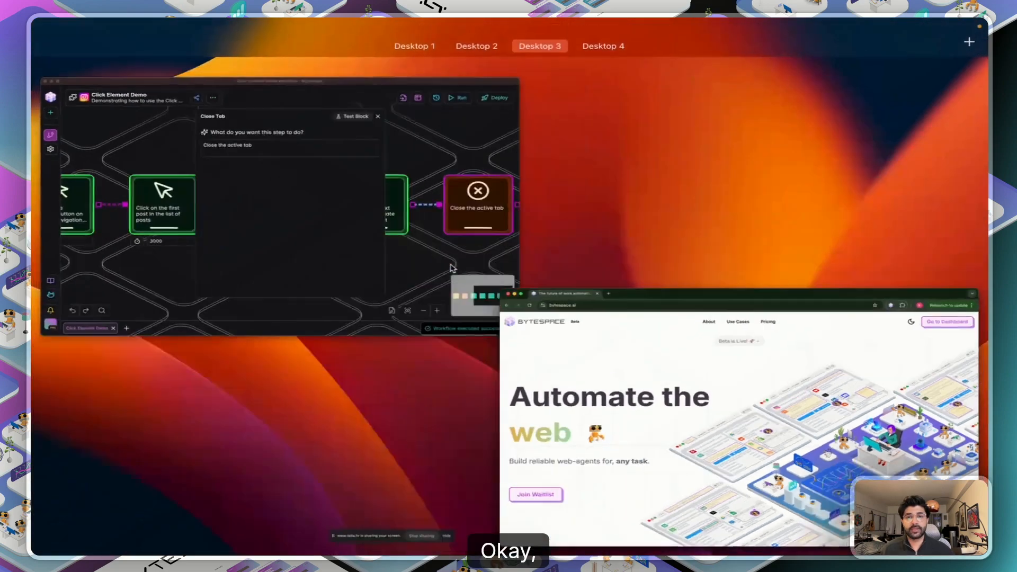
left_click(408, 288)
left_click(706, 116)
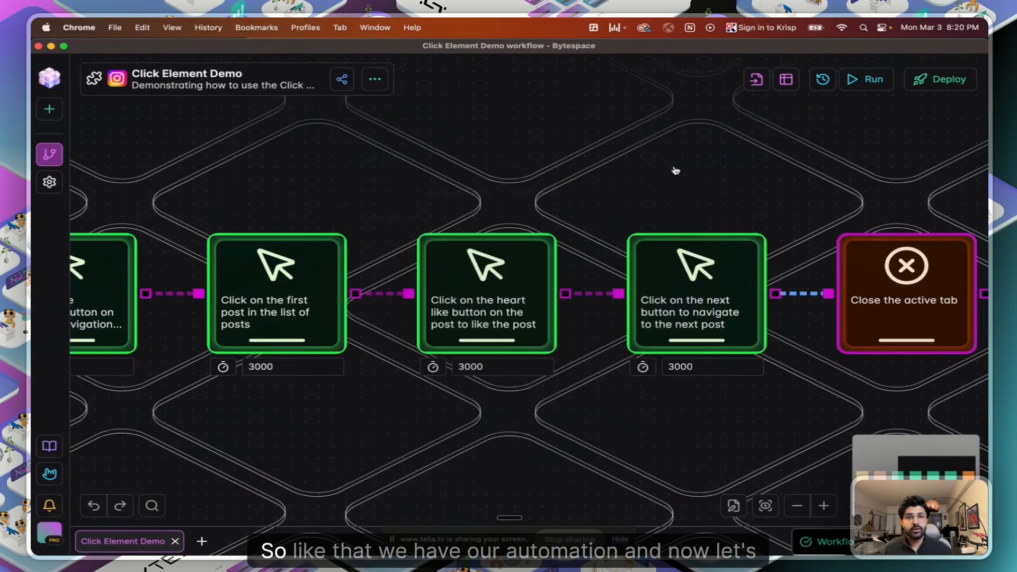
Run the whole workflow and return to the workflow window once it has closed the Instagram tab
scroll(674, 166, "down", 5)
left_click_drag(469, 318, 527, 344)
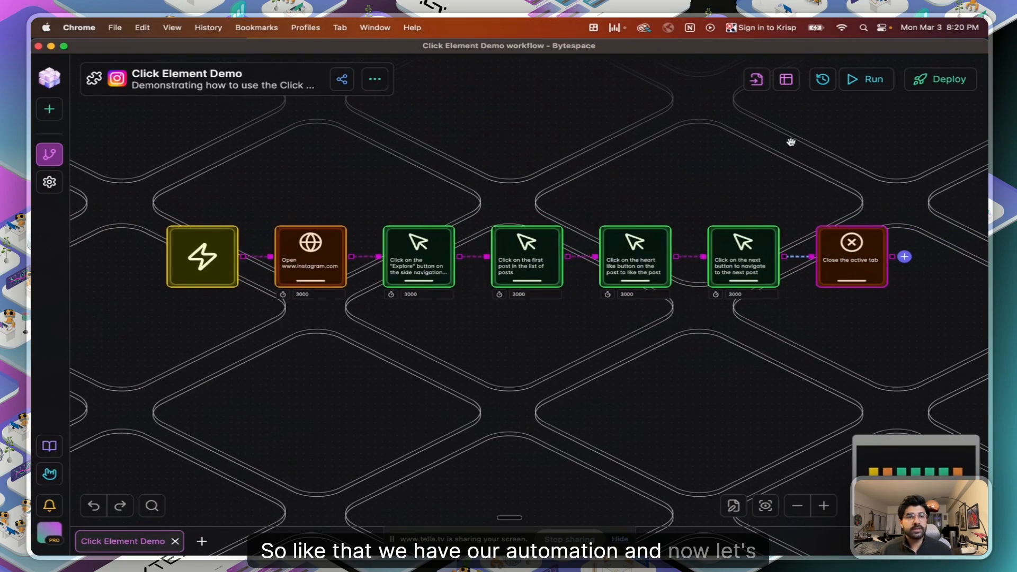
left_click(867, 81)
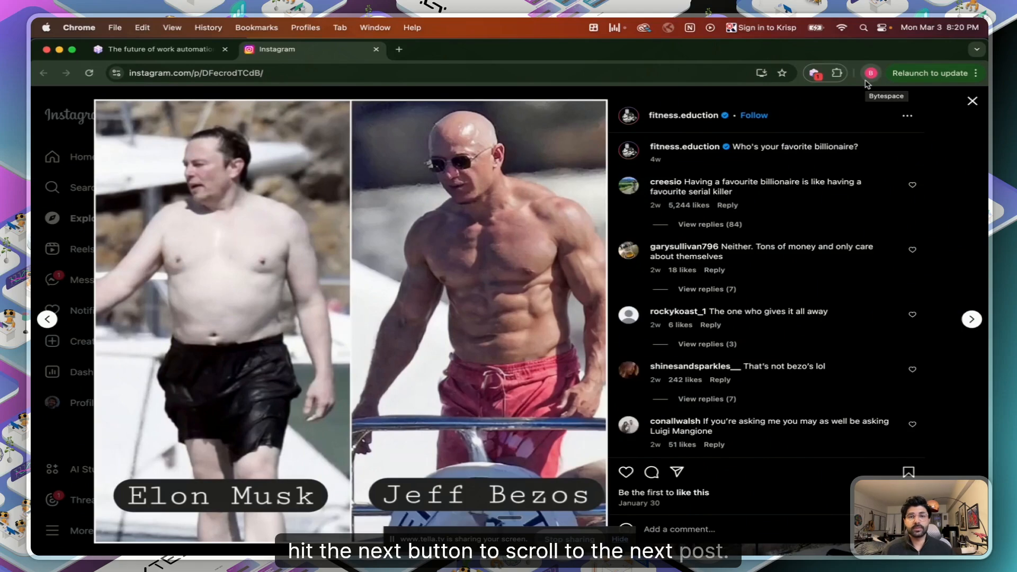
left_click(968, 101)
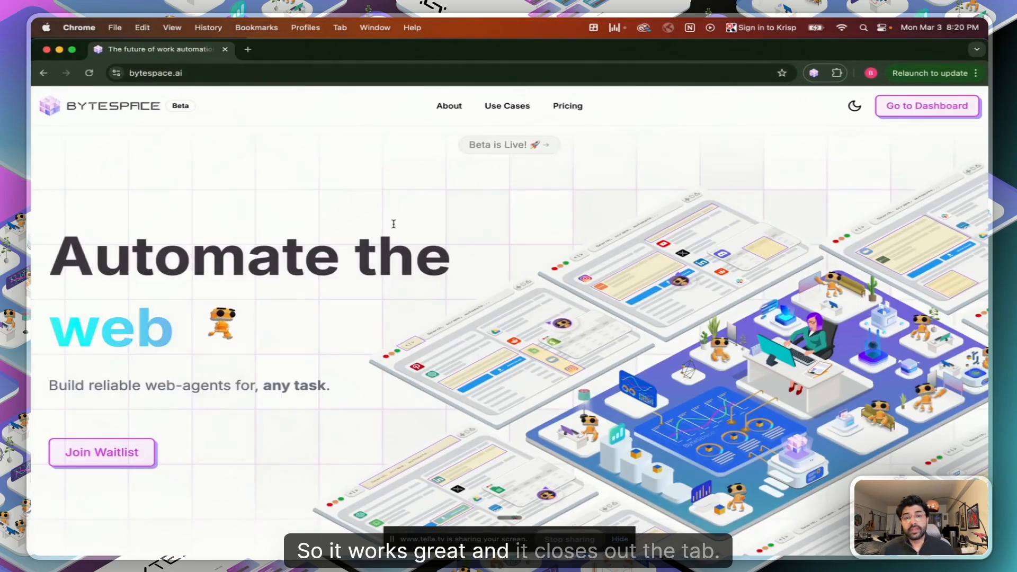
key("ctrl+Up")
left_click(393, 225)
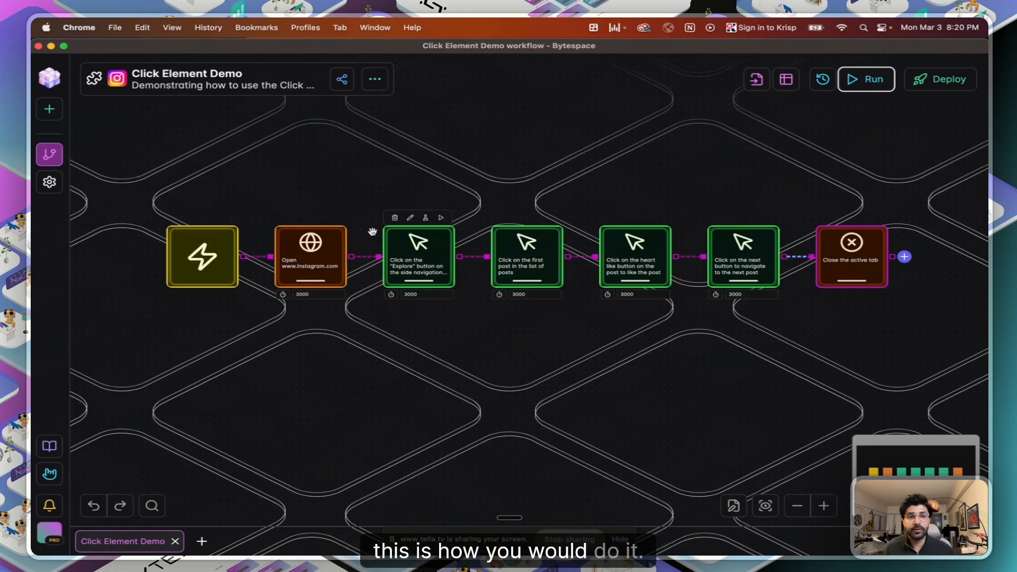
Move the Close Tab, like and next-post blocks further along the canvas and disconnect the first-post block from the like block
left_click_drag(851, 258, 939, 257)
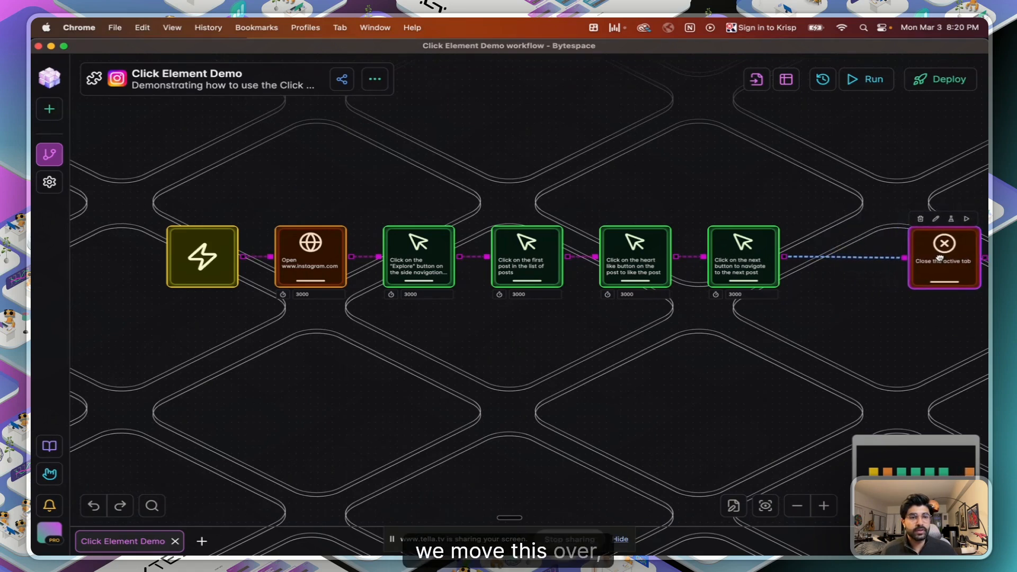
left_click_drag(814, 319, 674, 213)
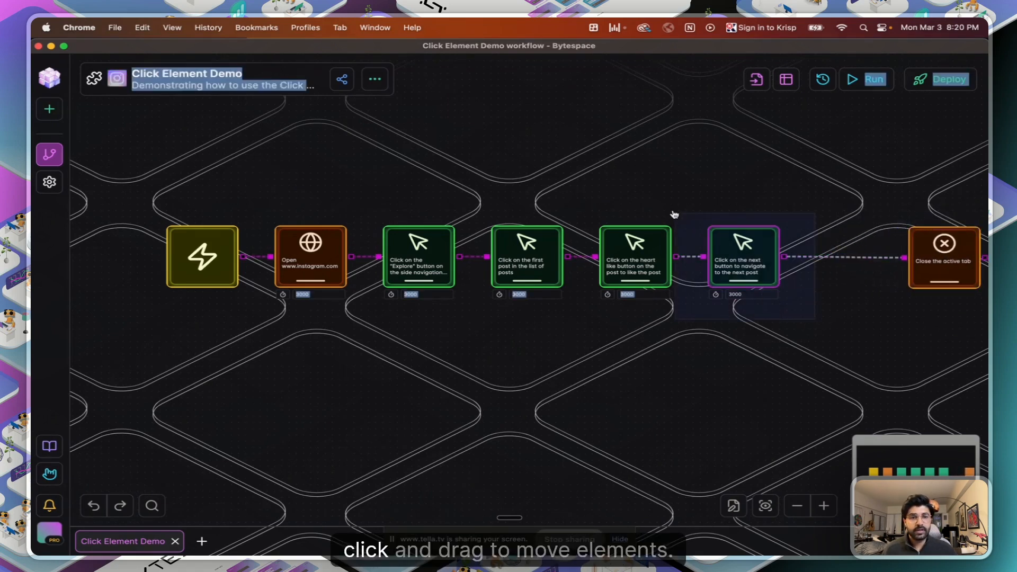
left_click_drag(627, 269, 694, 270)
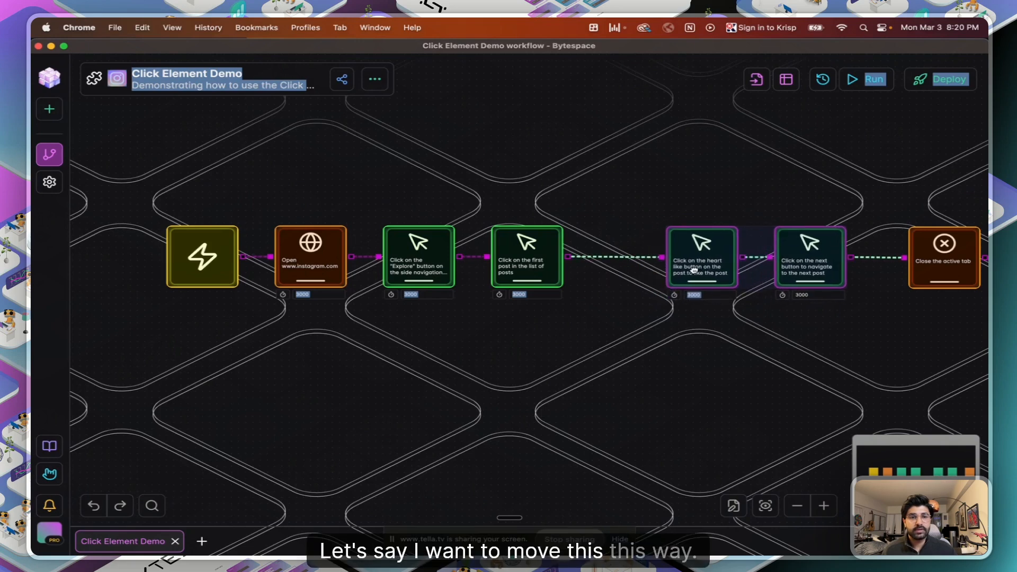
double_click(628, 259)
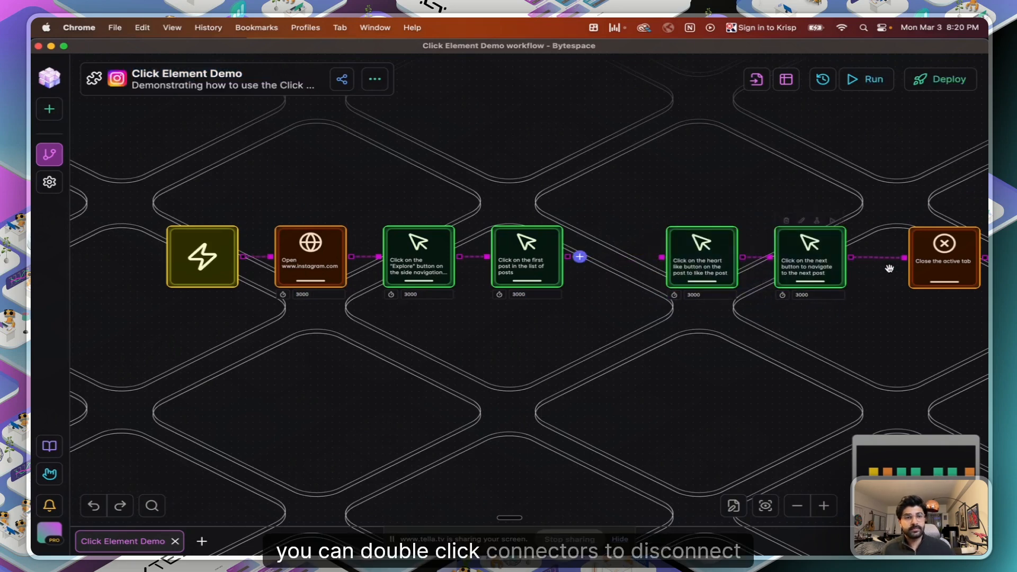
Add a Loop Data block after the first-post block
left_click(579, 258)
scroll(546, 380, "down", 10)
scroll(545, 378, "down", 5)
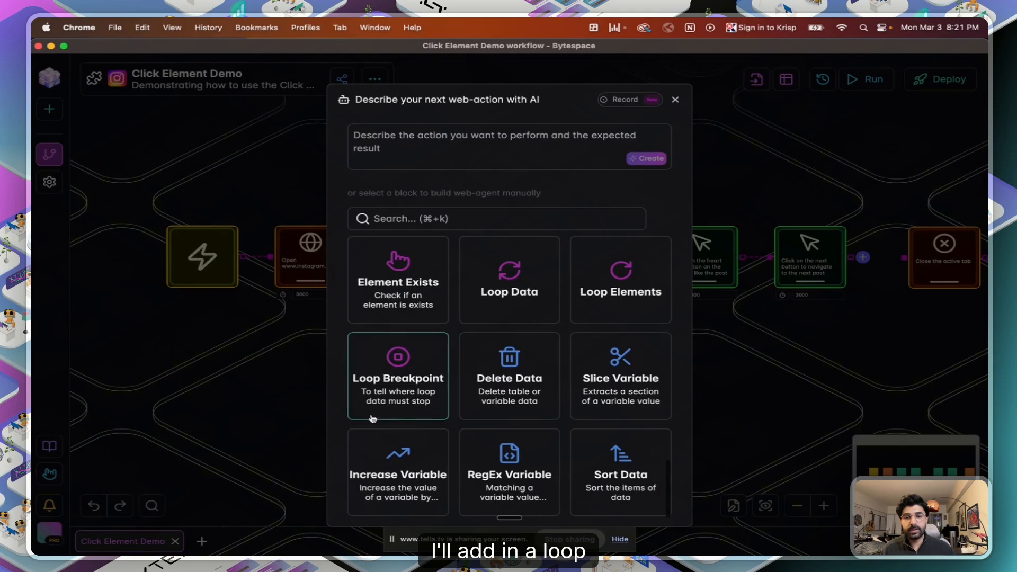
left_click(534, 298)
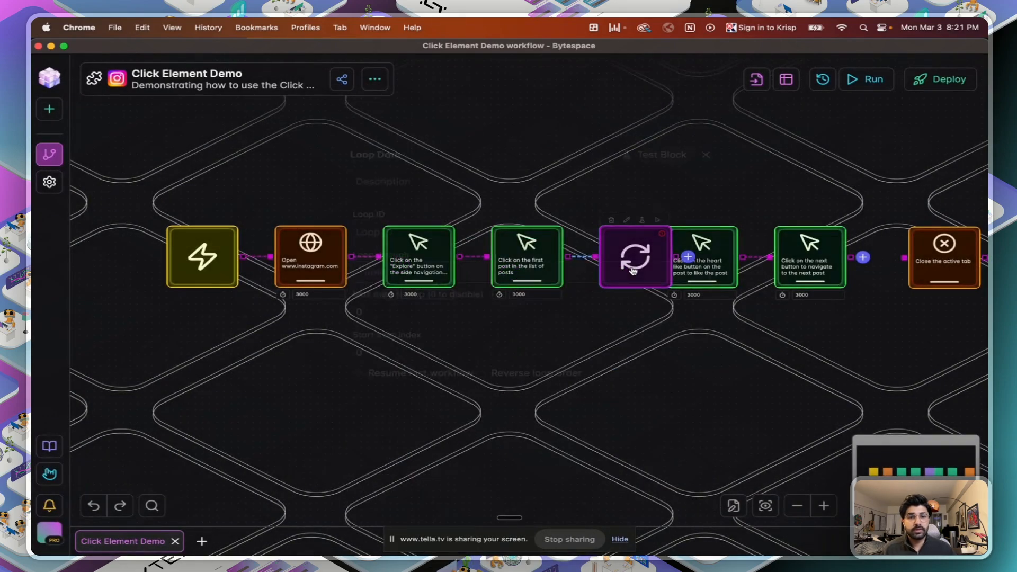
Set the loop's ID to "Posts" and its description to "Loop through Explore page posts"
left_click(404, 192)
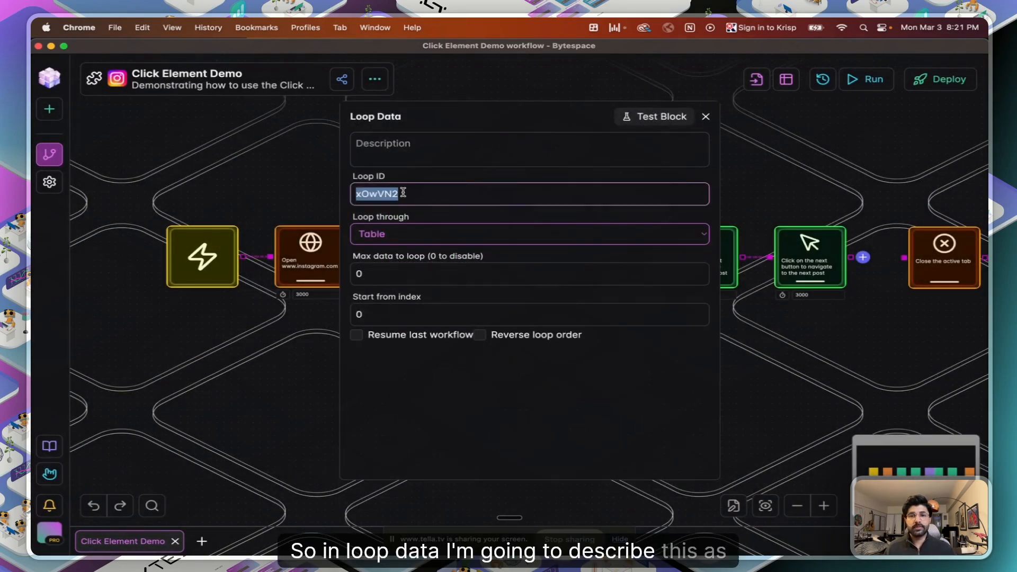
type("Posts")
left_click(421, 154)
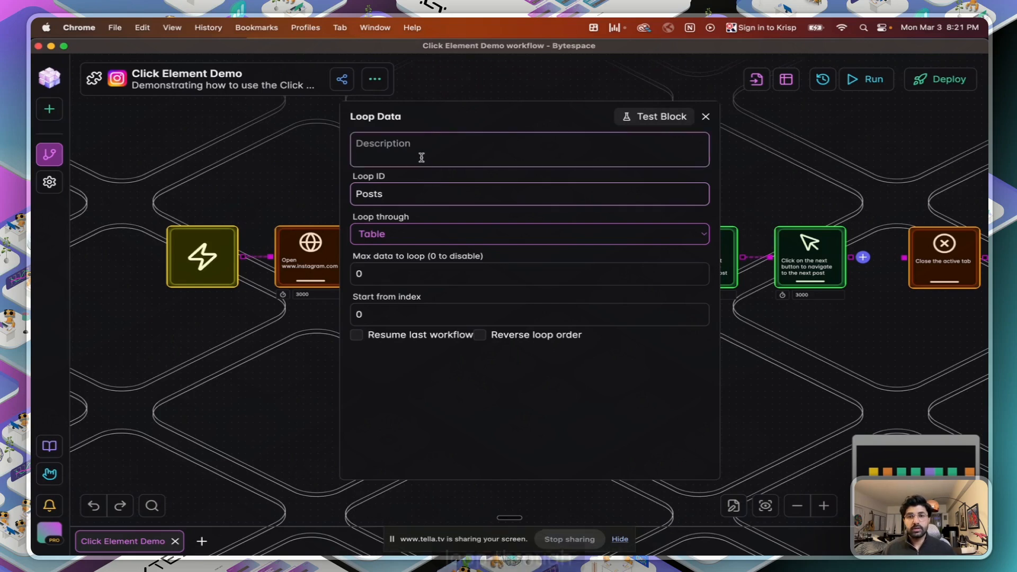
type("Loop through")
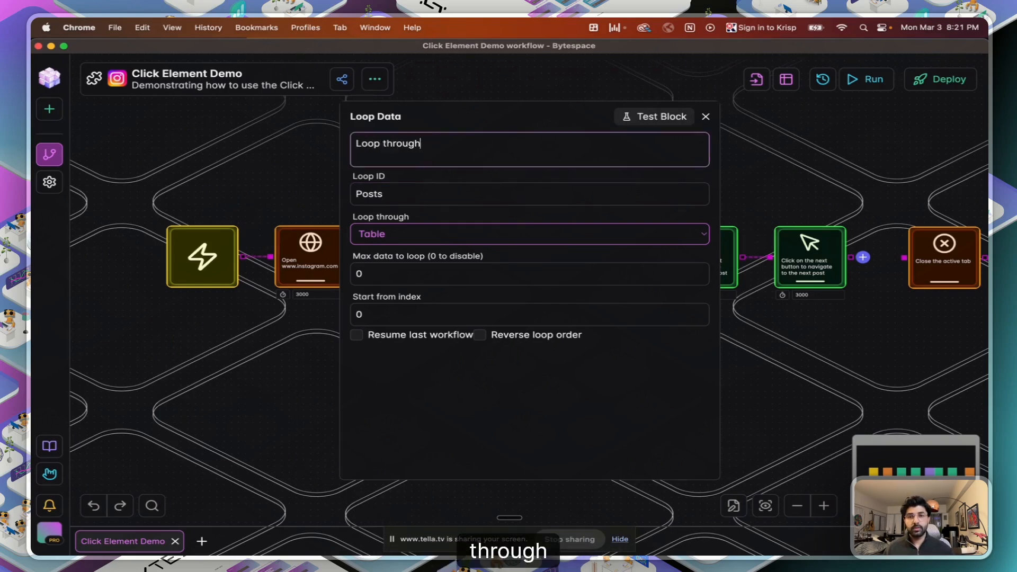
type(" Explore page posts")
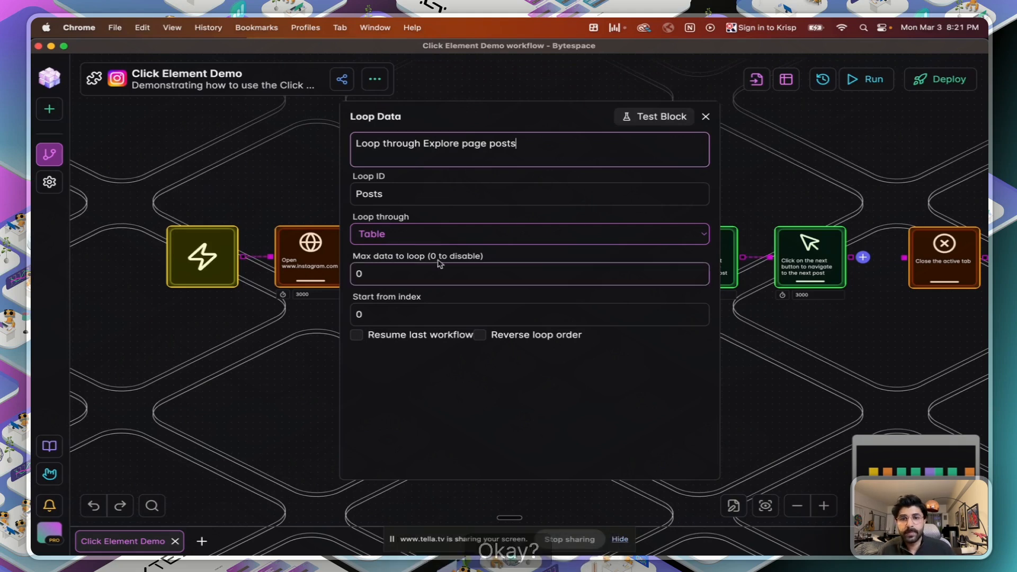
Make the loop run through numbers from 1 to 3 and close its settings
left_click(450, 233)
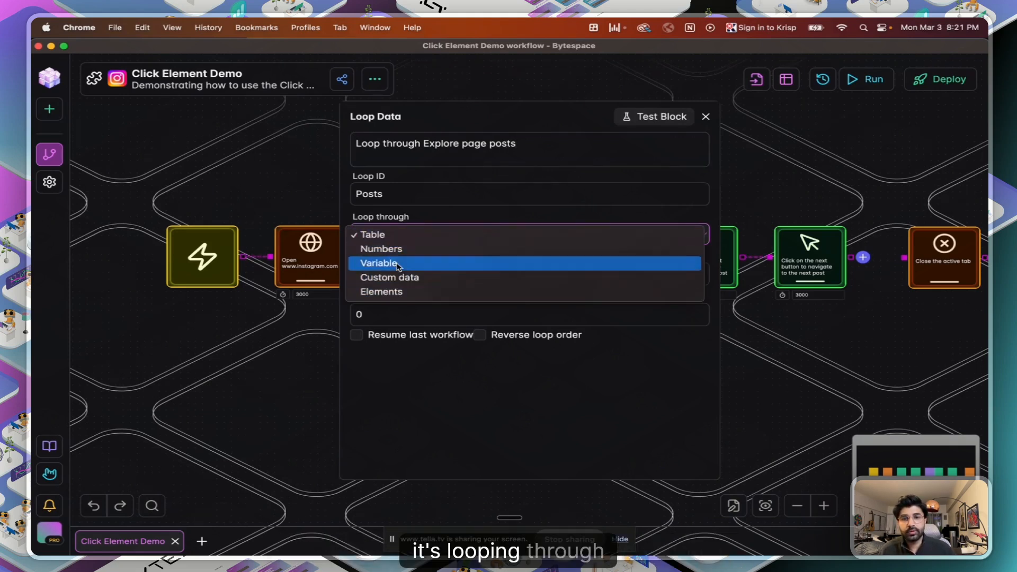
left_click(432, 249)
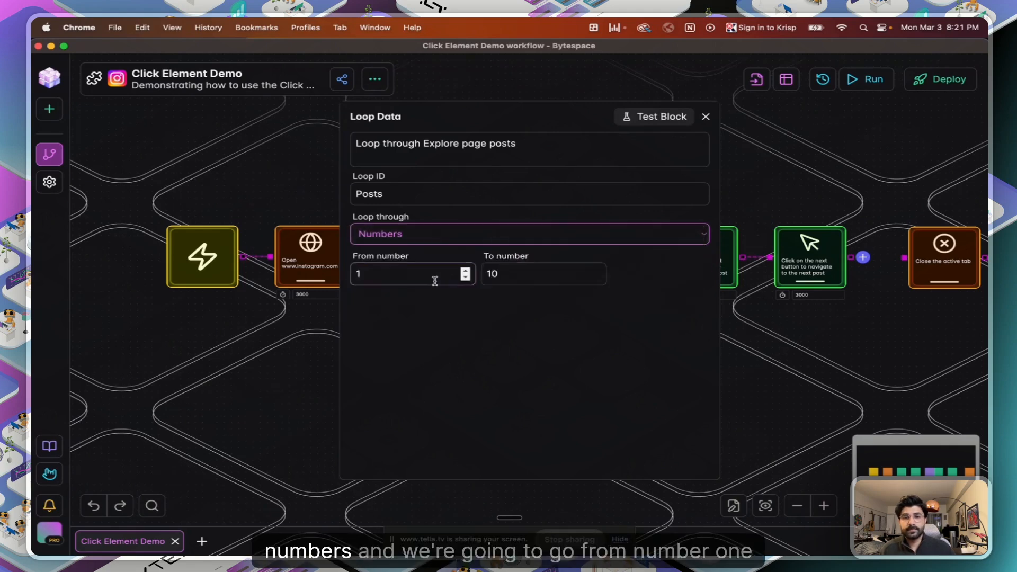
key("BackSpace")
key("BackSpace")
type("3")
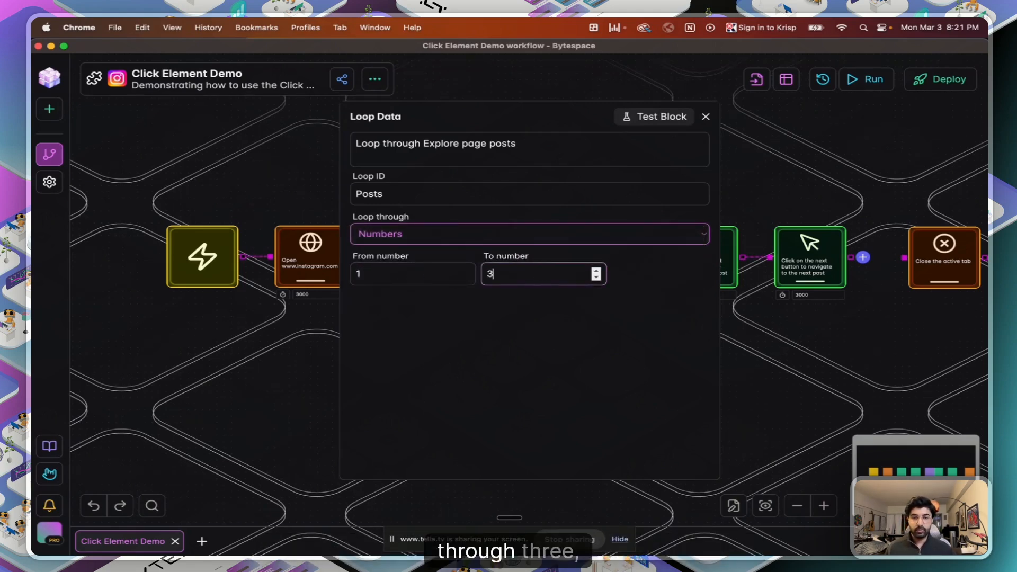
left_click(706, 117)
Move the like, next-post and Close Tab blocks further along the canvas and connect the loop block to the like block
left_click_drag(843, 324, 717, 322)
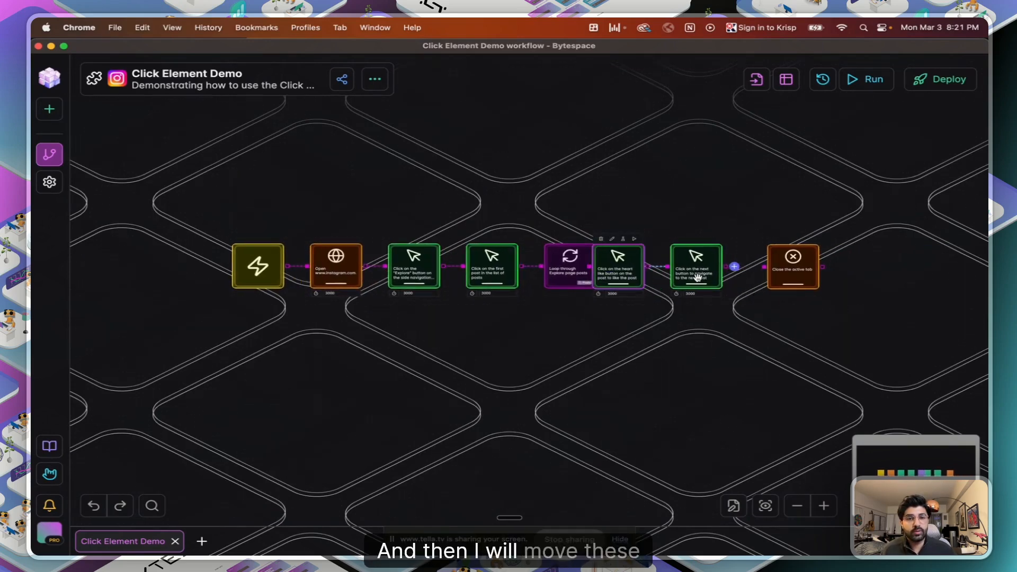
left_click_drag(726, 320, 625, 246)
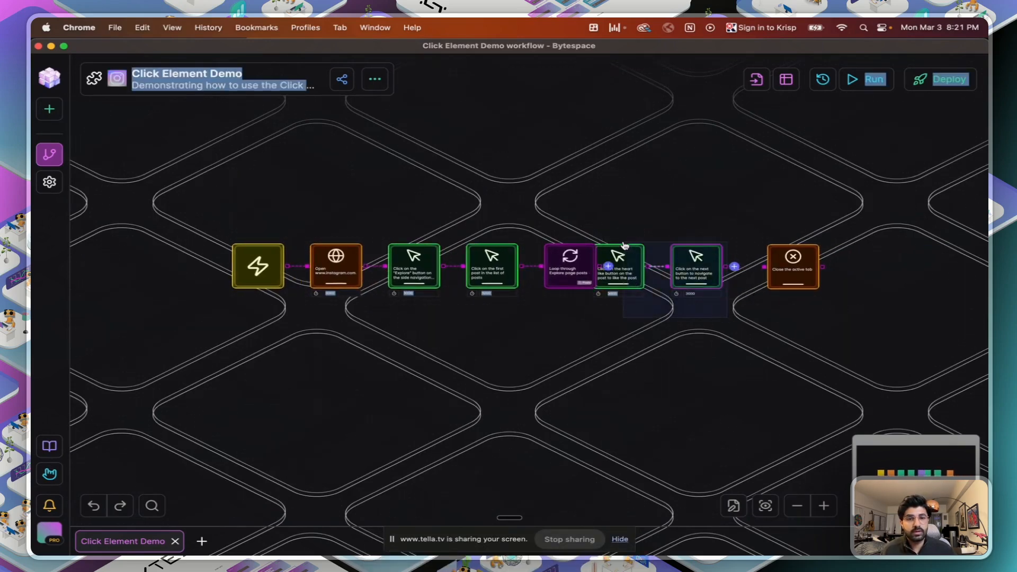
left_click_drag(625, 268, 670, 270)
left_click_drag(805, 280, 910, 282)
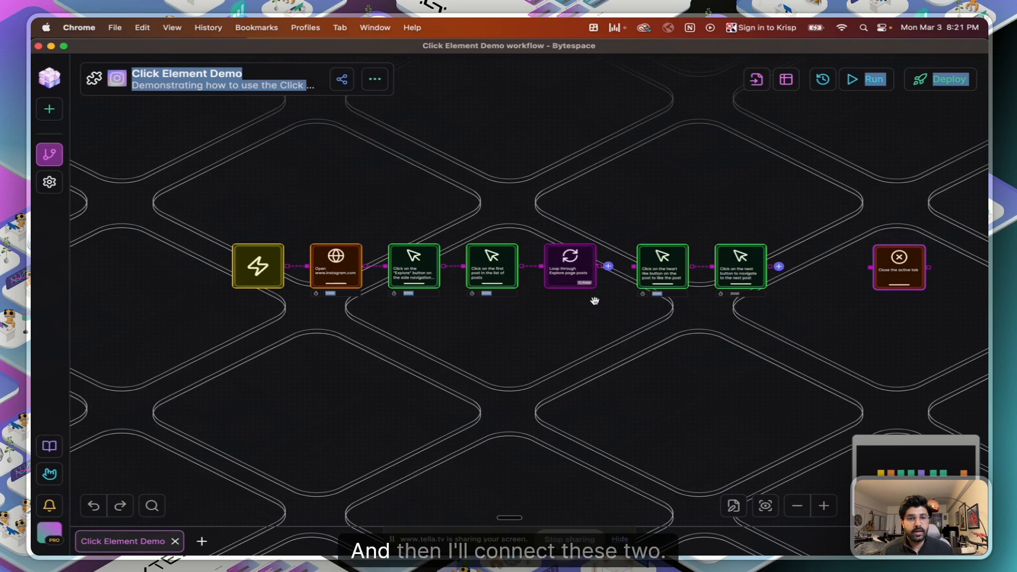
left_click_drag(645, 265, 635, 267)
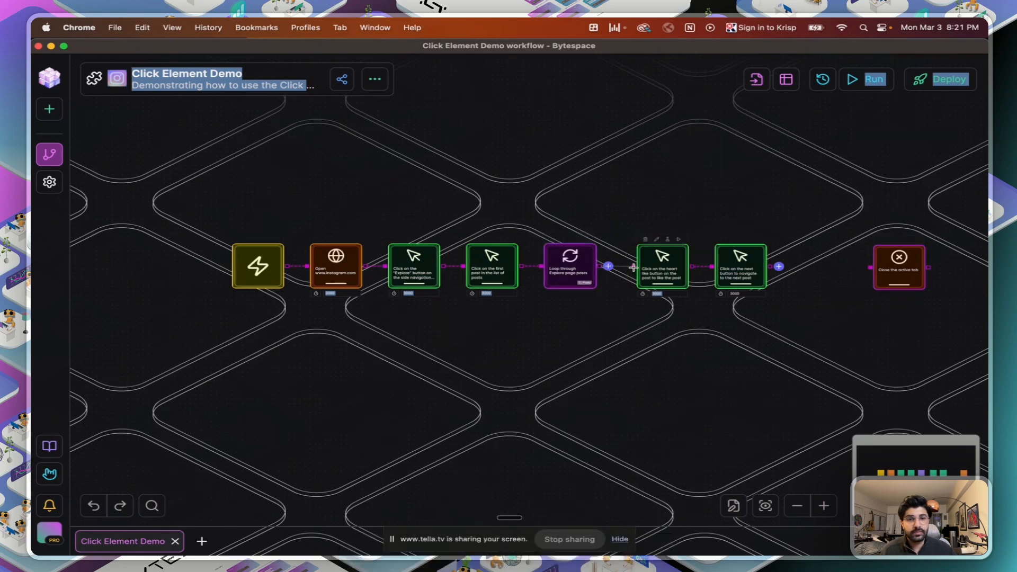
Add a Loop Breakpoint block after the next-post block and assign it to the "Posts" loop
left_click(779, 267)
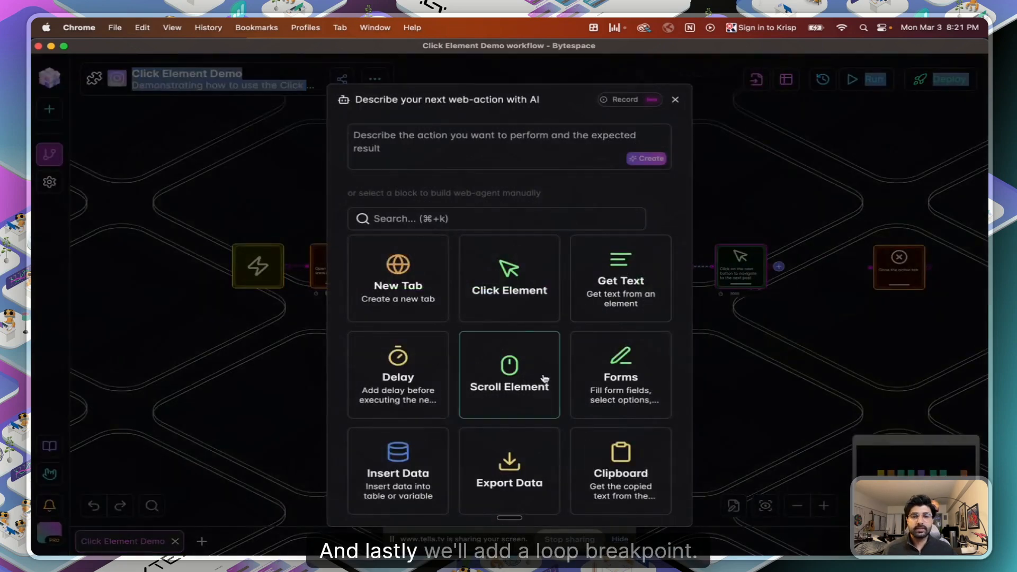
scroll(543, 378, "down", 6)
scroll(544, 377, "down", 3)
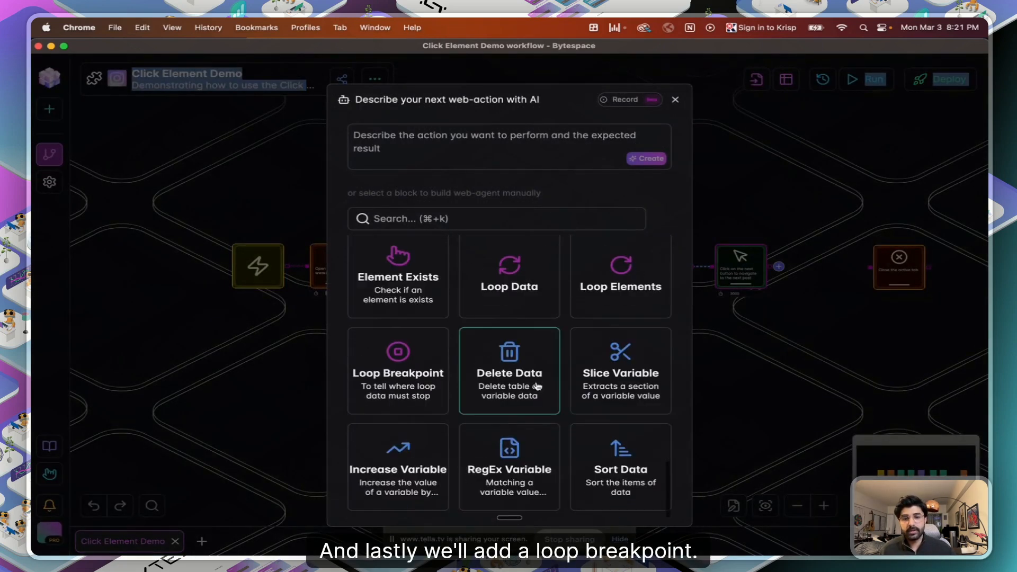
left_click(426, 366)
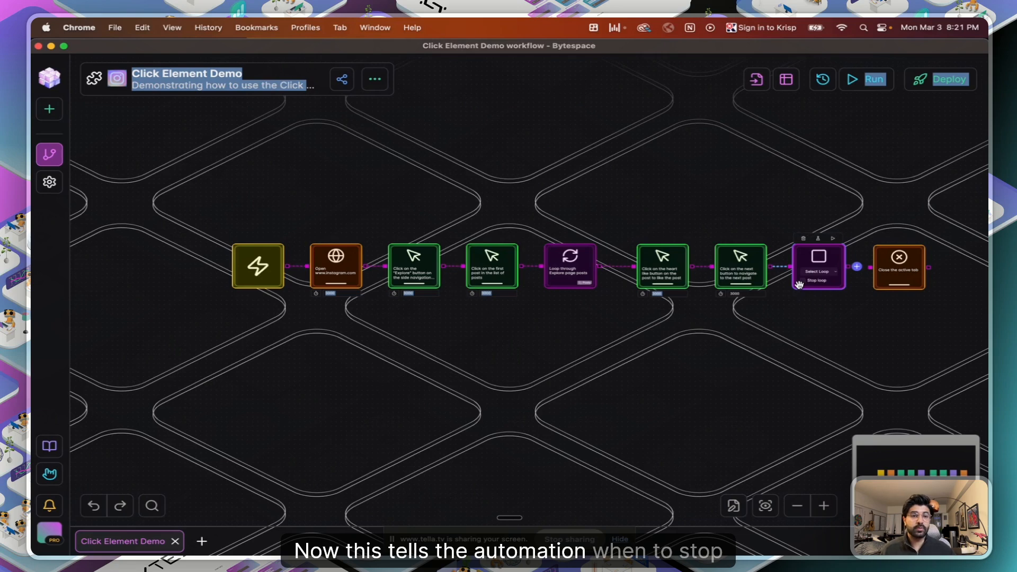
left_click(714, 267)
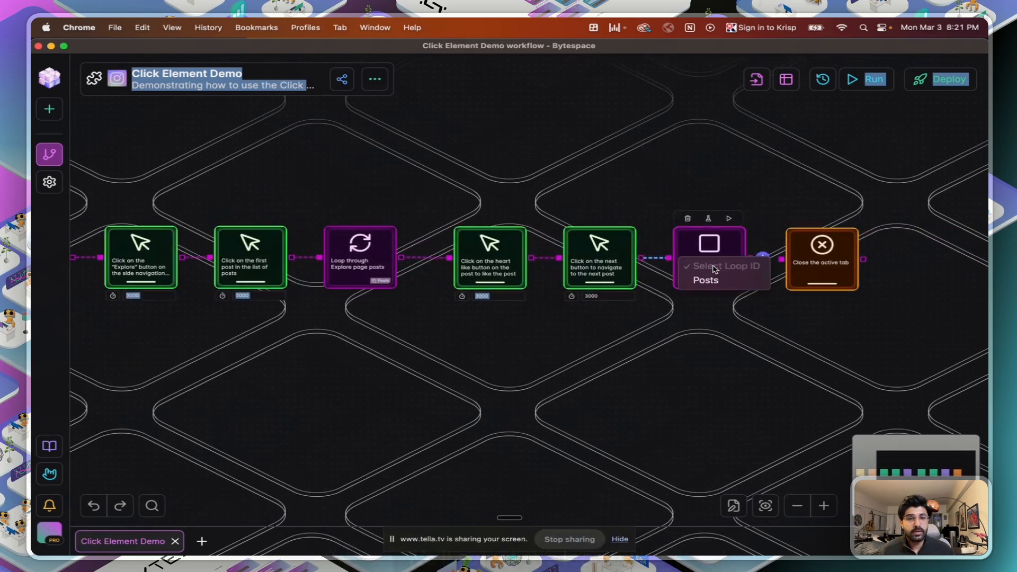
left_click(706, 279)
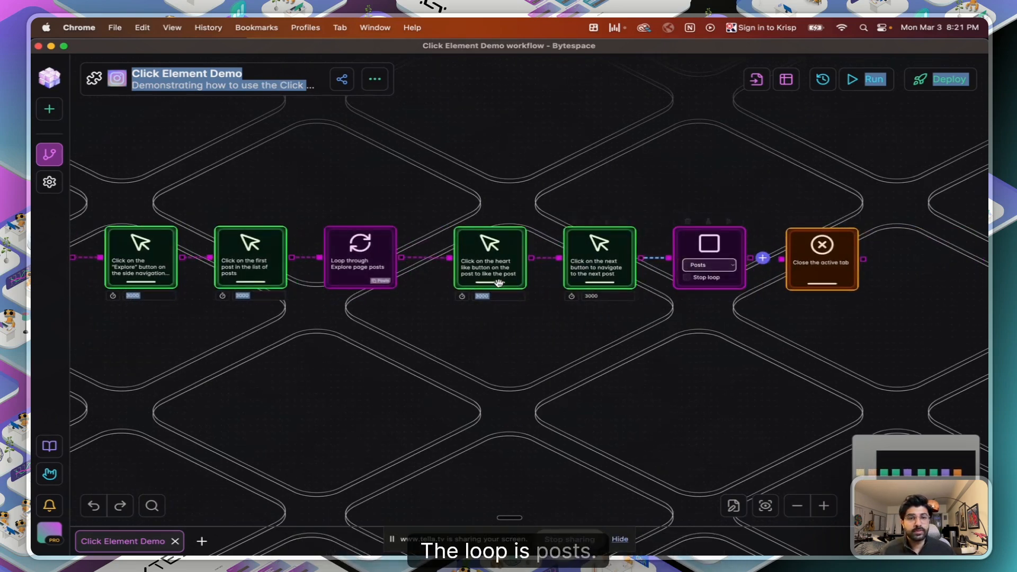
Review the Loop Data block's ID and number range, and check the loop selected in the breakpoint block
left_click(360, 261)
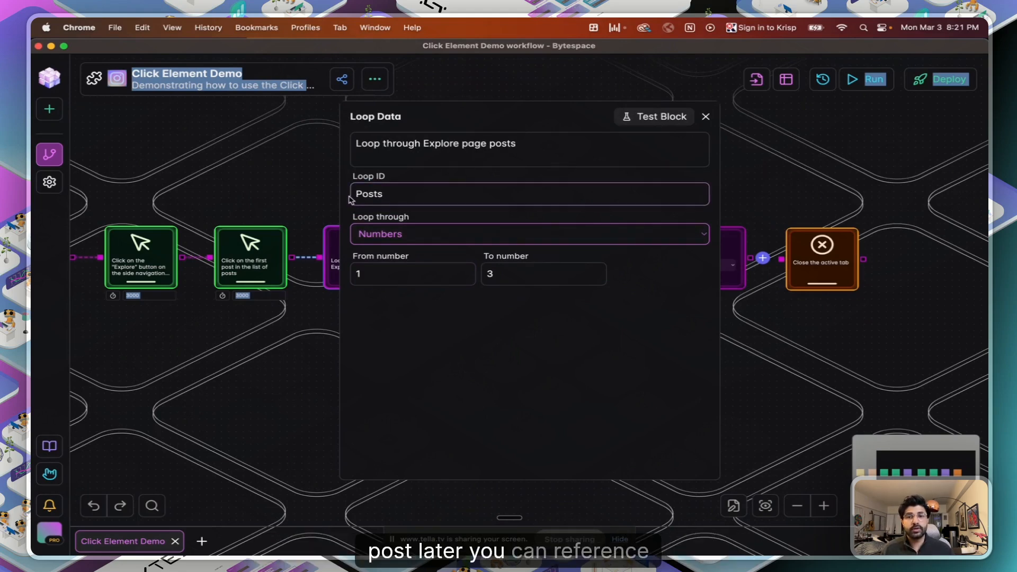
left_click(705, 117)
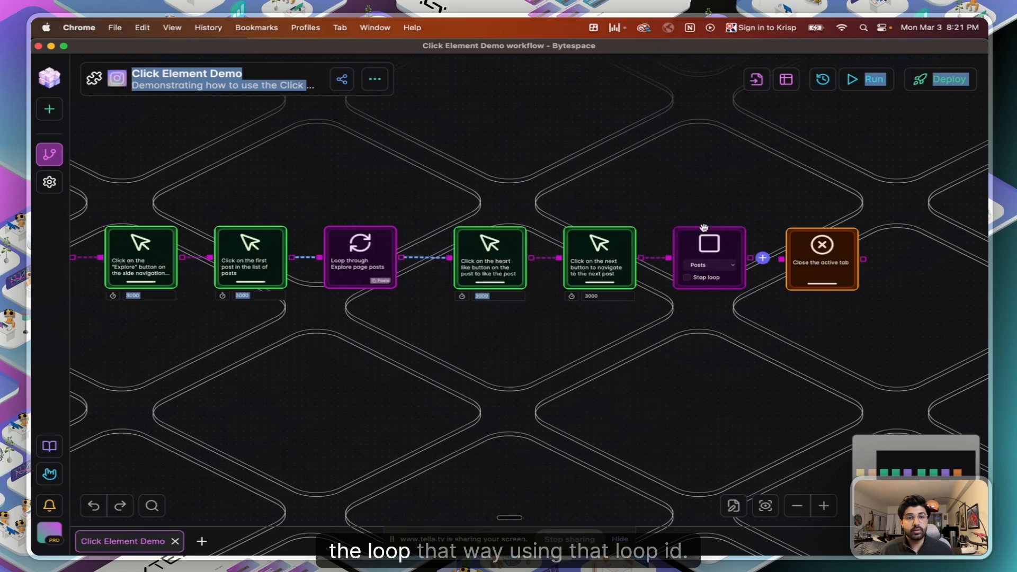
left_click(722, 268)
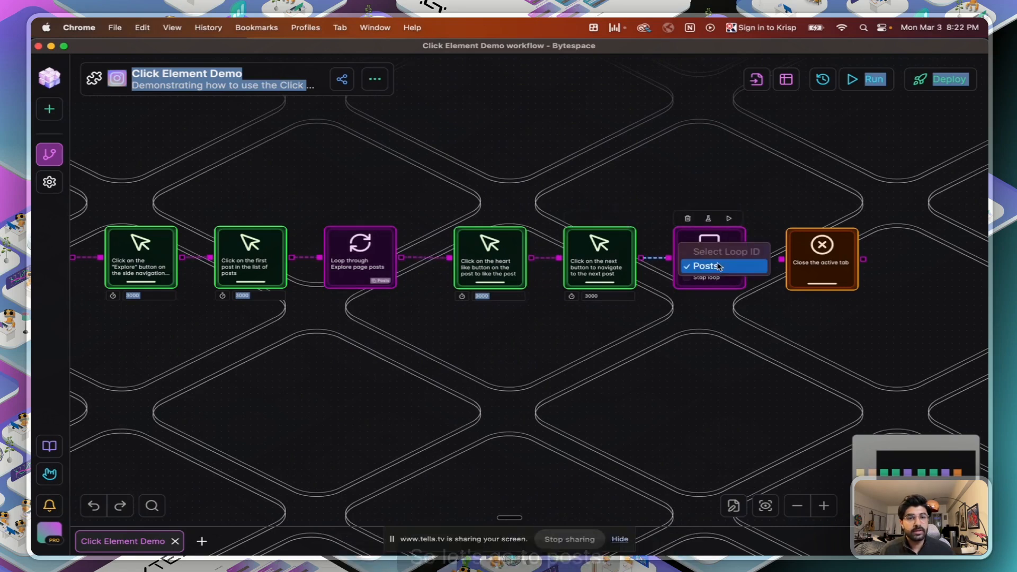
left_click(696, 266)
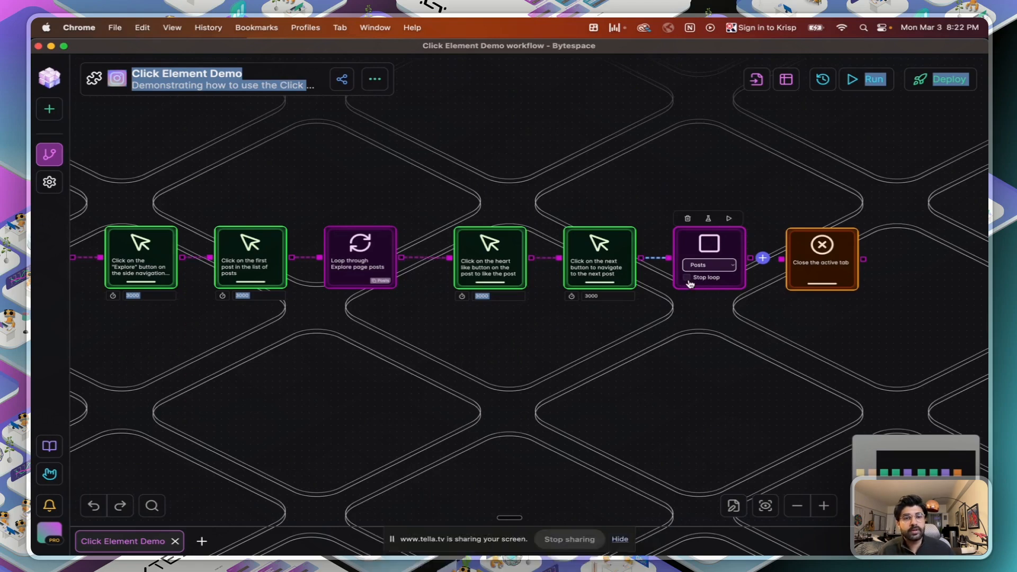
double_click(354, 268)
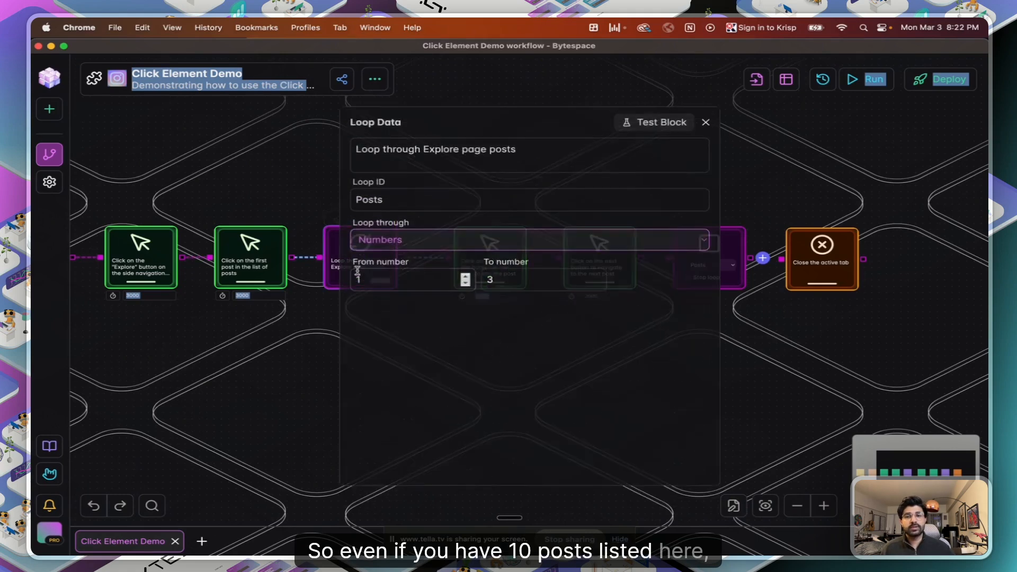
left_click(707, 117)
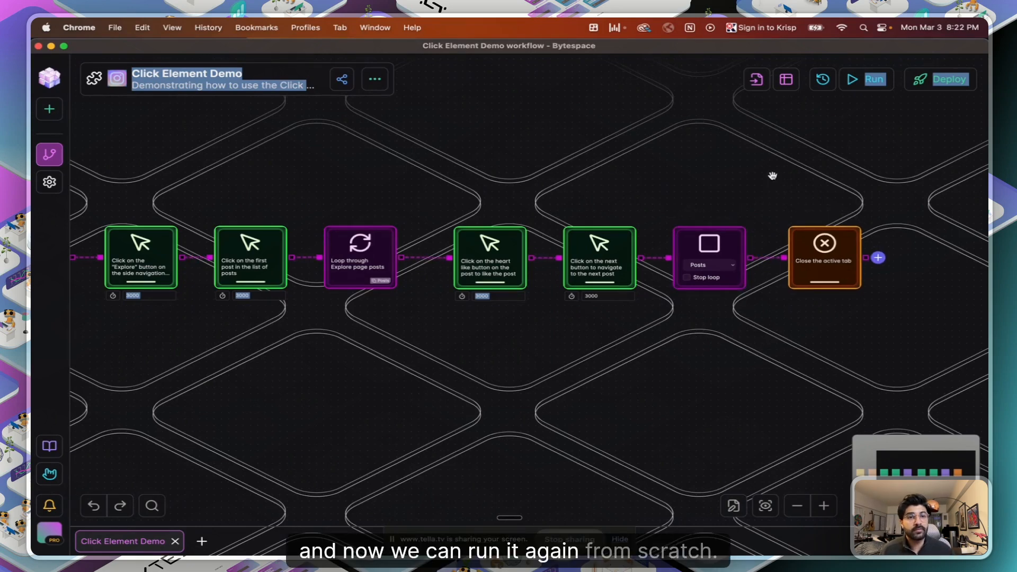
Run the whole workflow and switch back to the Bytespace workflow window
left_click(865, 80)
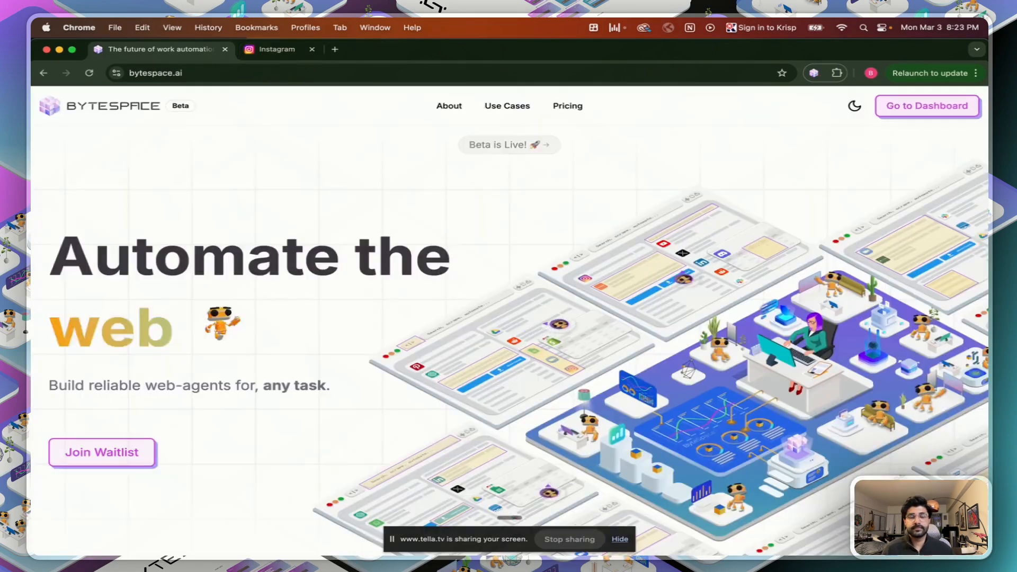
key("ctrl+Up")
left_click(435, 338)
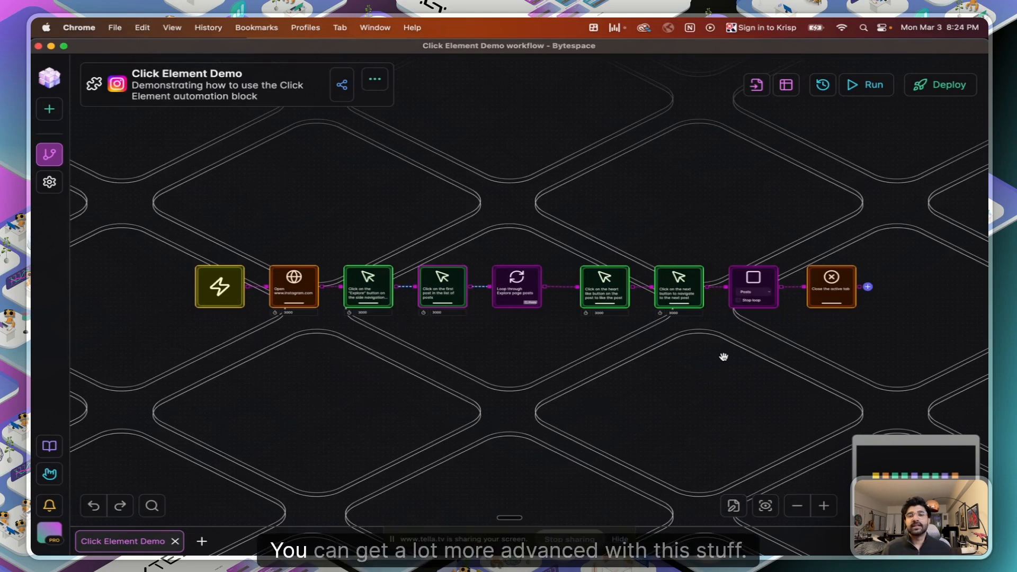
Browse the blocks available to follow the Close Tab block and close the list without adding one
left_click(867, 286)
scroll(496, 415, "down", 5)
scroll(498, 416, "up", 15)
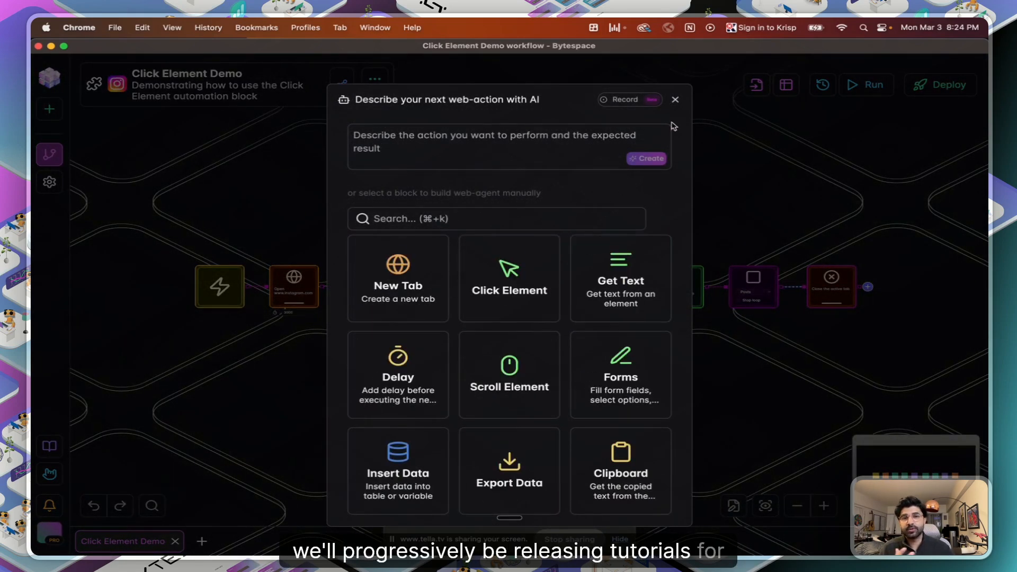
left_click(675, 99)
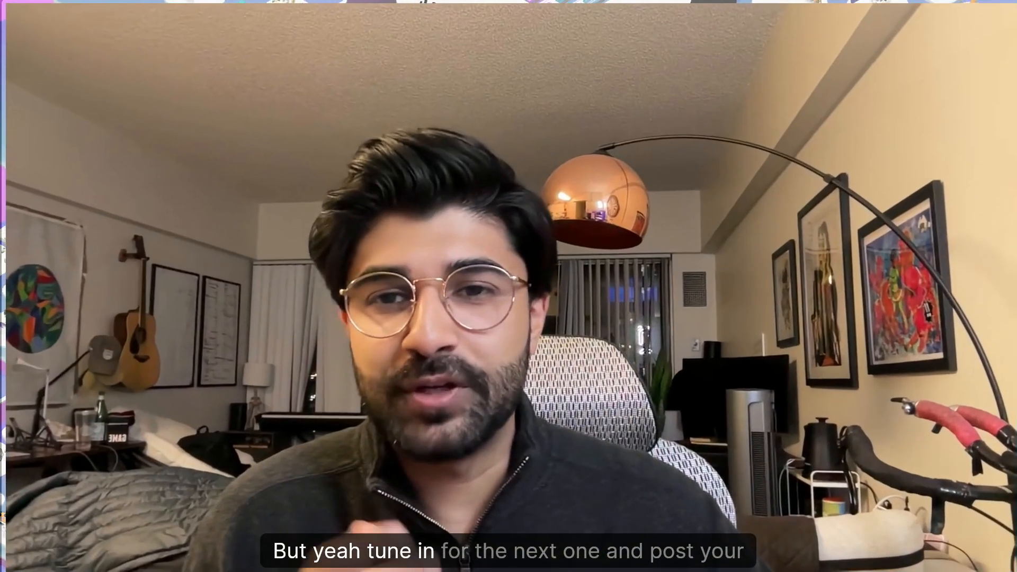